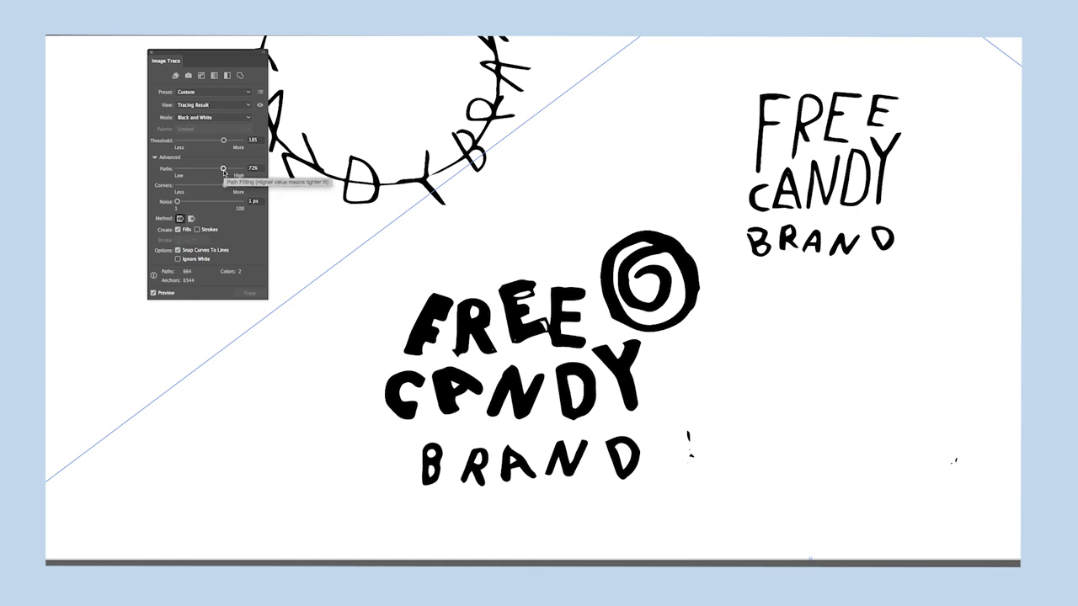
Expand the traced sketch into editable paths without its white background and draw a stick below the bold logo's swirl.
click(690, 410)
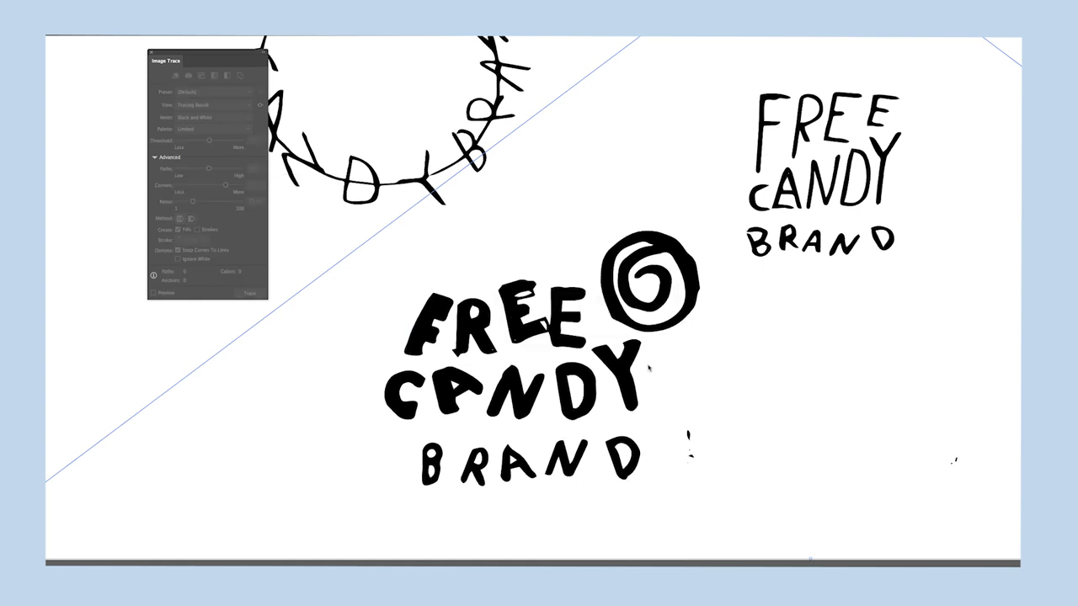
scroll(500, 494, down, 5)
scroll(674, 463, up, 2)
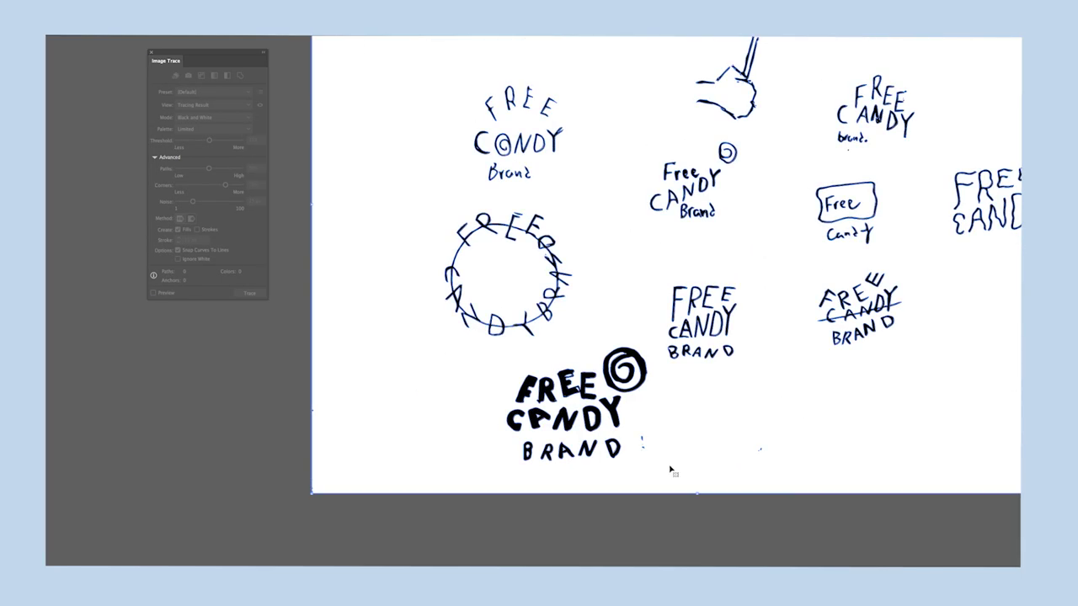
scroll(569, 496, down, 1)
scroll(569, 496, up, 5)
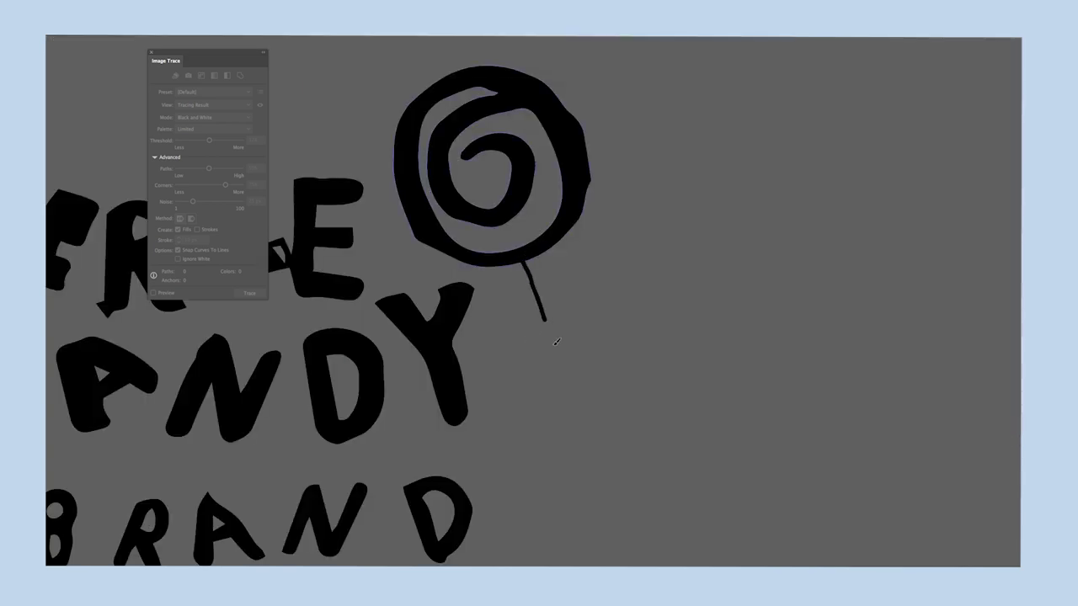
Separate the two joined E letters in the bold hand-drawn FREE by cleaning up the edges where they touch.
scroll(662, 315, down, 1)
scroll(587, 365, up, 6)
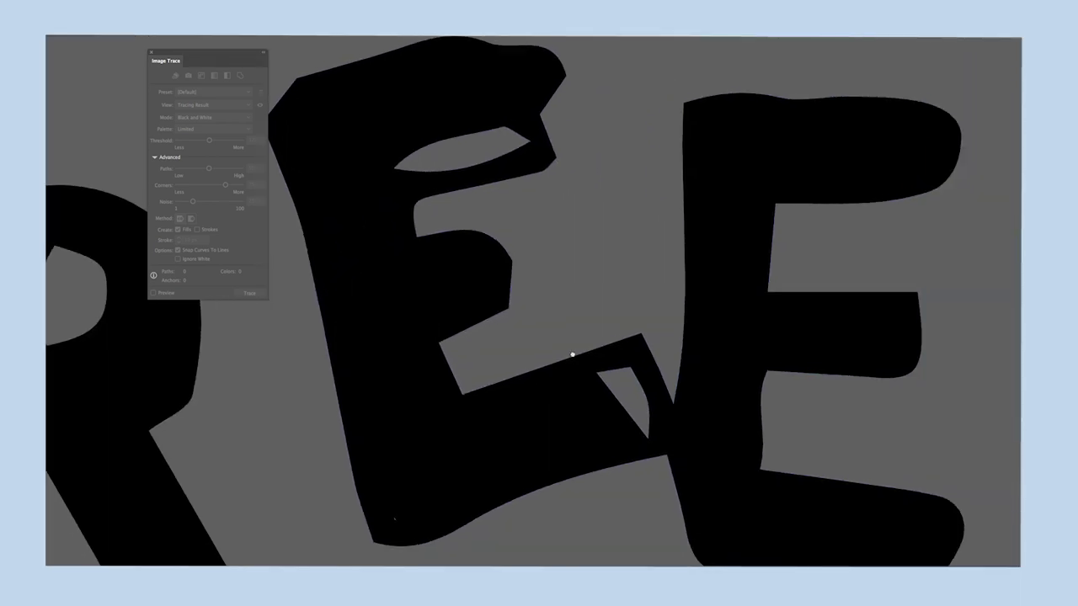
scroll(571, 346, down, 2)
scroll(642, 248, down, 3)
scroll(640, 352, up, 2)
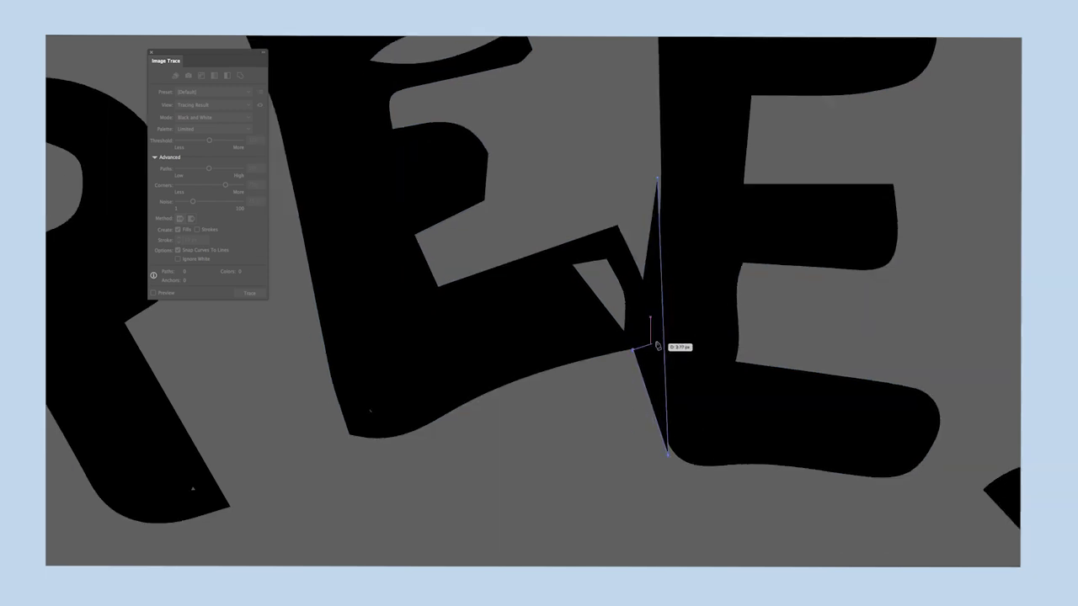
drag(646, 279, 685, 261)
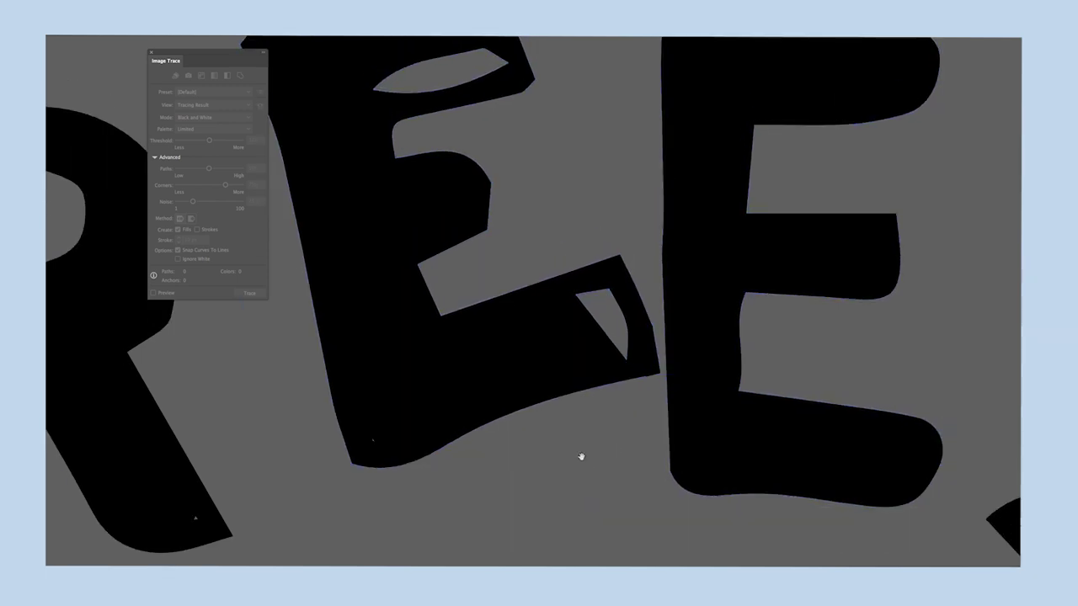
Close the stray holes inside the first E of the hand-drawn FREE so the letter is solid.
scroll(570, 469, up, 2)
scroll(568, 428, left, 2)
drag(645, 375, 676, 335)
scroll(628, 199, up, 2)
drag(472, 256, 472, 256)
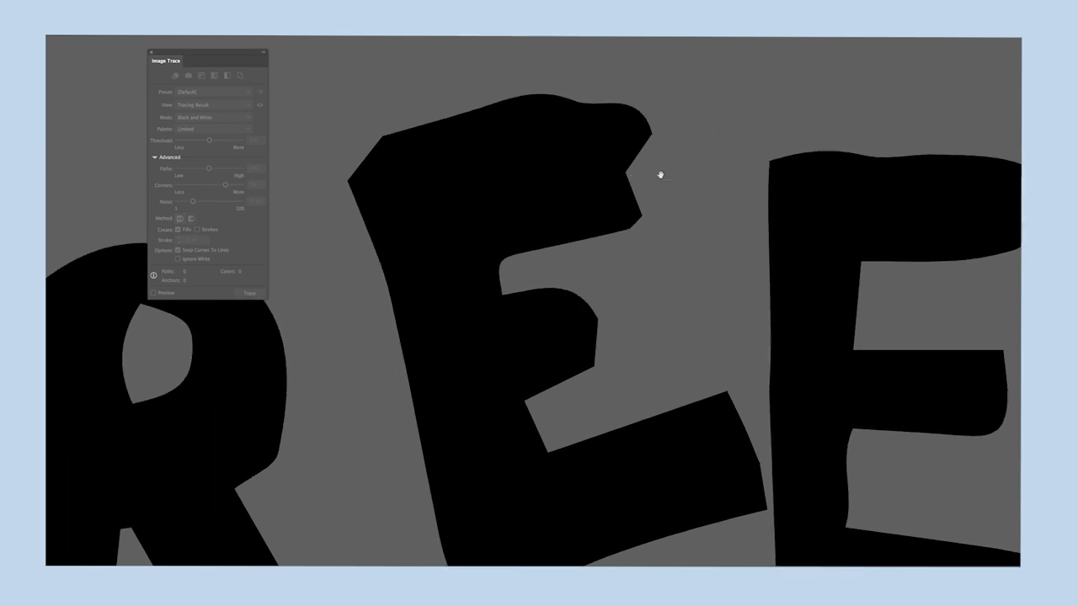
Smooth the swirl's inner curves and outer outline by adjusting its anchor points and handles.
scroll(736, 186, down, 3)
scroll(631, 236, up, 3)
key(ctrl+shift+a)
scroll(948, 343, down, 2)
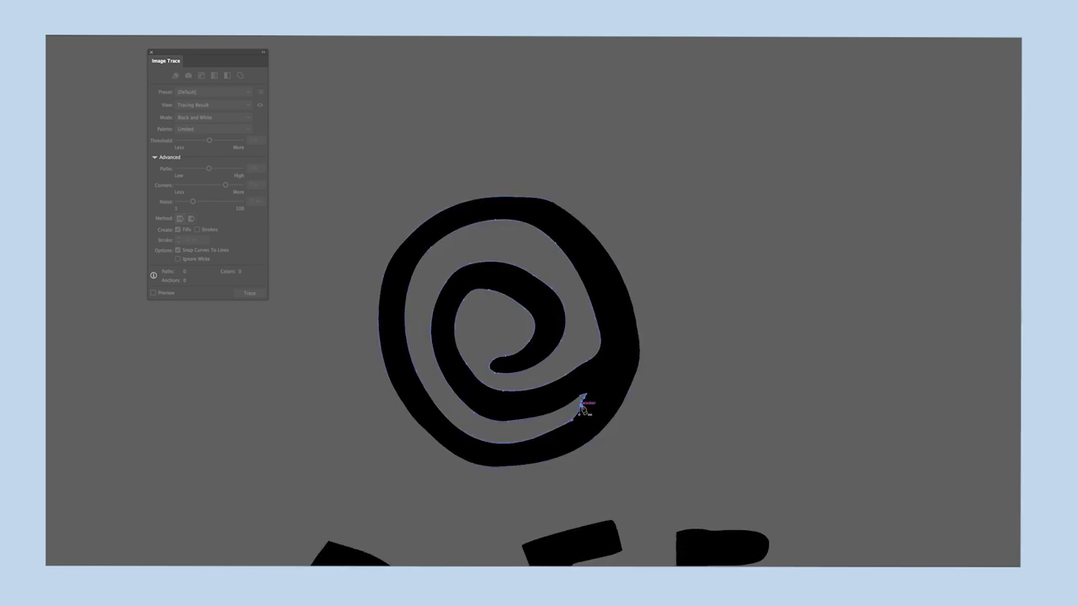
drag(590, 397, 566, 429)
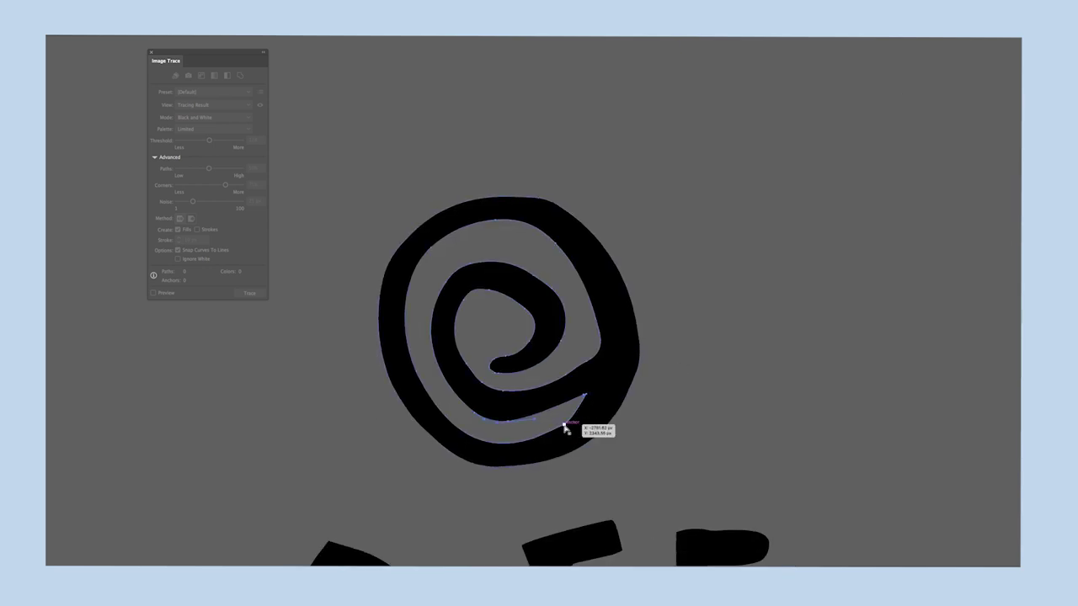
click(582, 375)
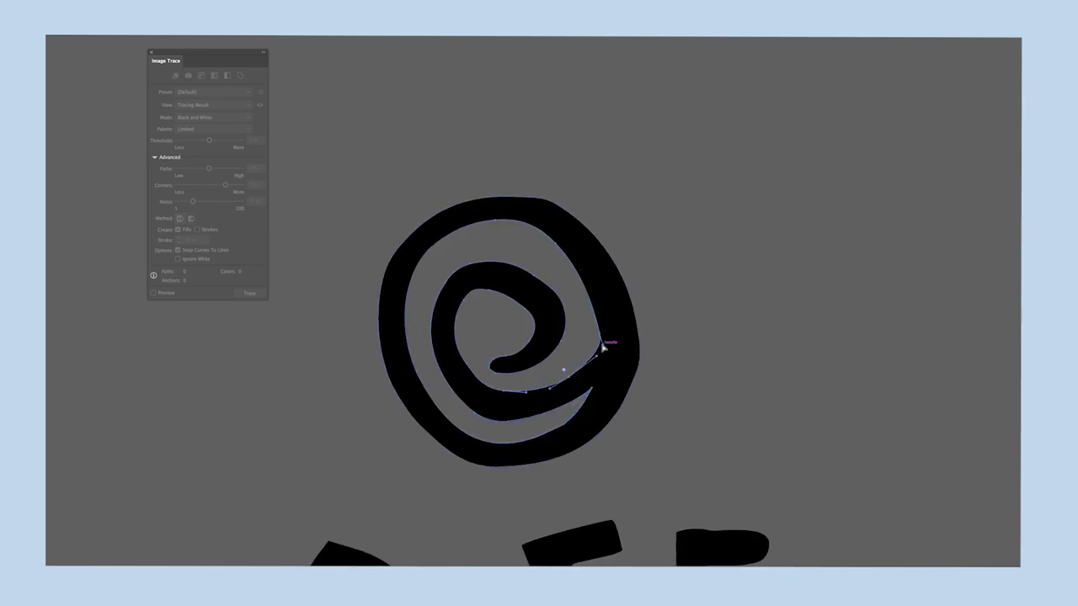
drag(603, 346, 603, 326)
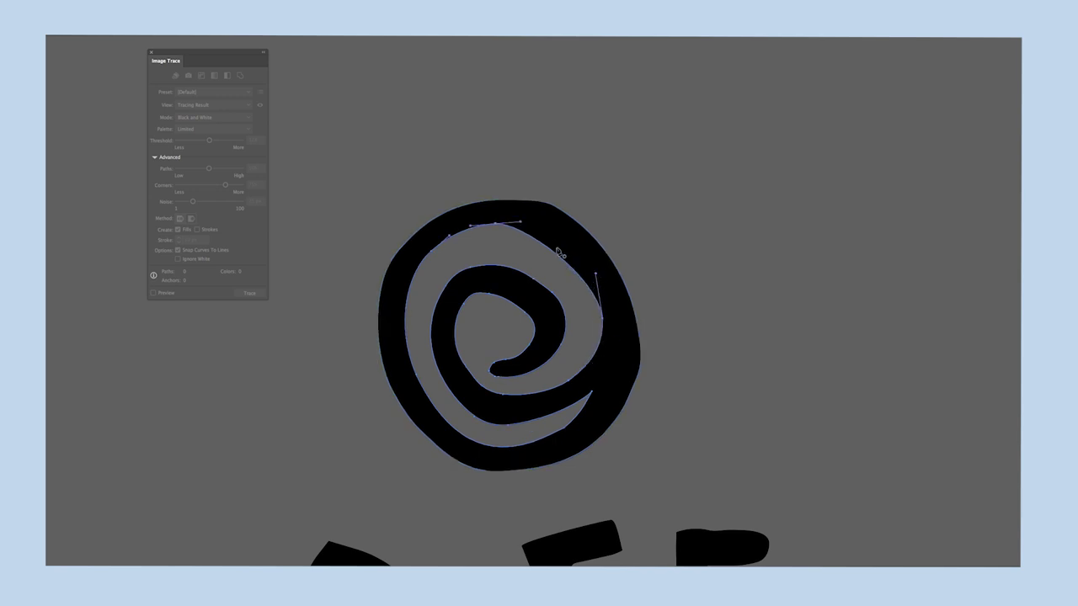
scroll(624, 329, down, 2)
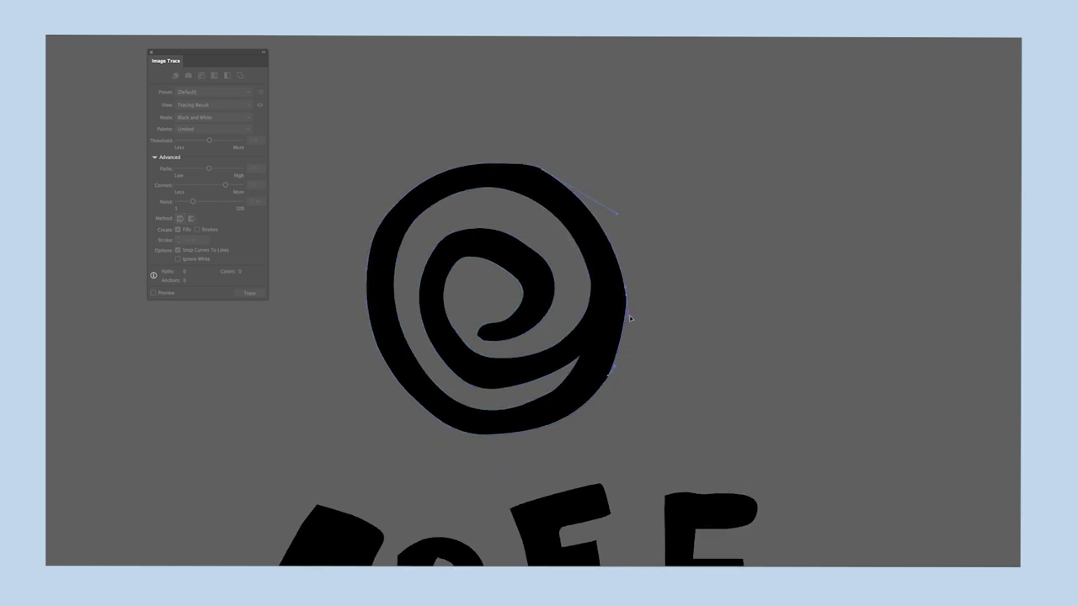
Set FREE CANDY BRAND on three lines in bold sans-serif capitals and place an outlined copy below it.
key(ctrl+minus)
key(ctrl+minus)
key(ctrl+minus)
scroll(657, 345, right, 5)
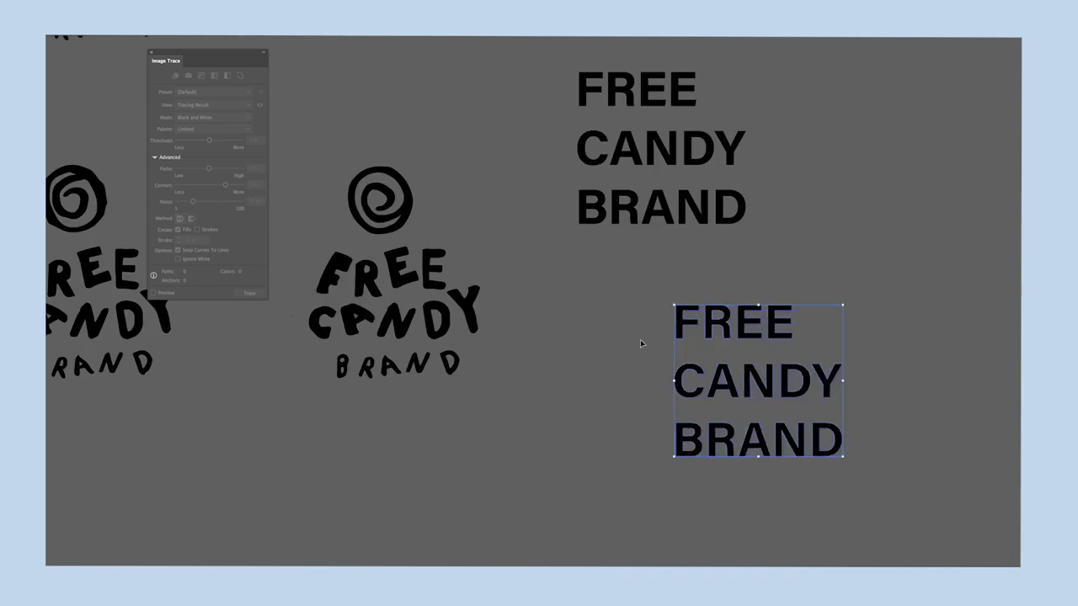
Rotate and offset the individual letters of FREE and CANDY in the outlined copy for a playful, uneven layout.
scroll(690, 343, right, 2)
click(756, 356)
scroll(690, 337, down, 2)
scroll(690, 337, left, 1)
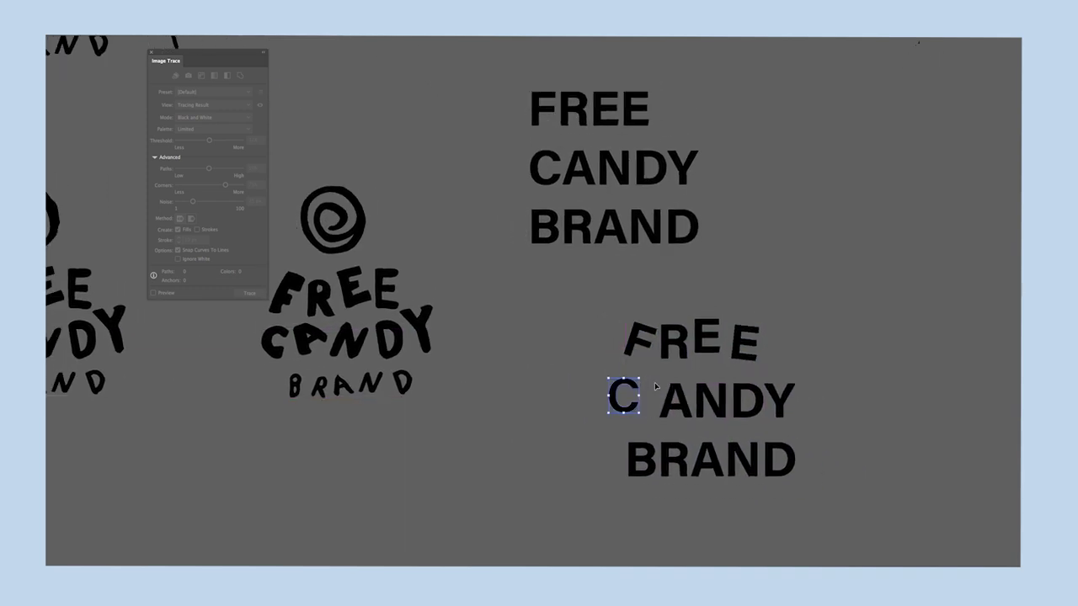
scroll(715, 370, right, 3)
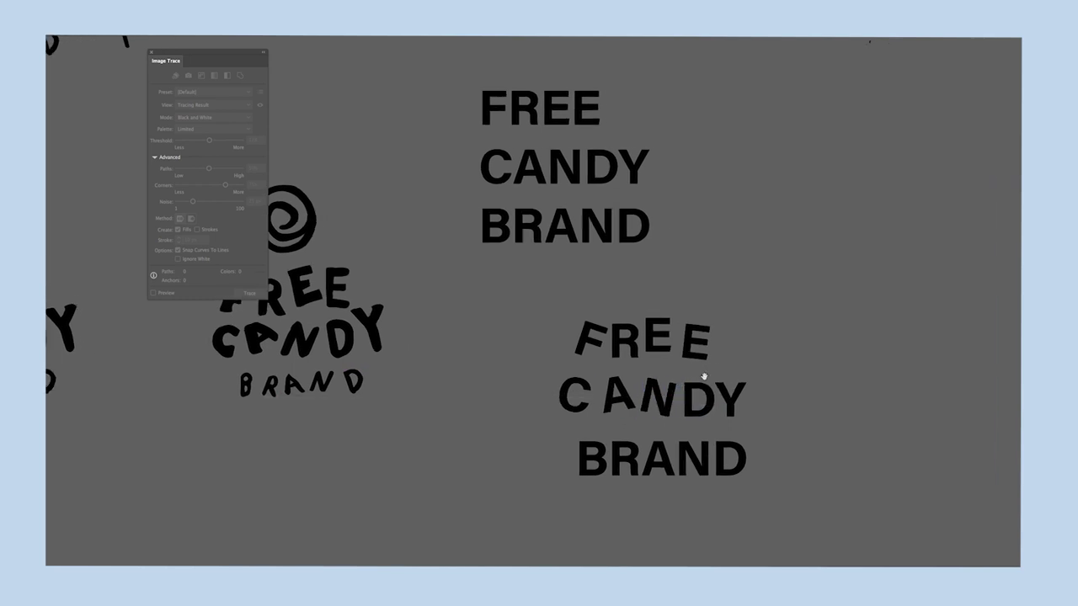
scroll(723, 381, right, 2)
key(ctrl+minus)
key(ctrl+minus)
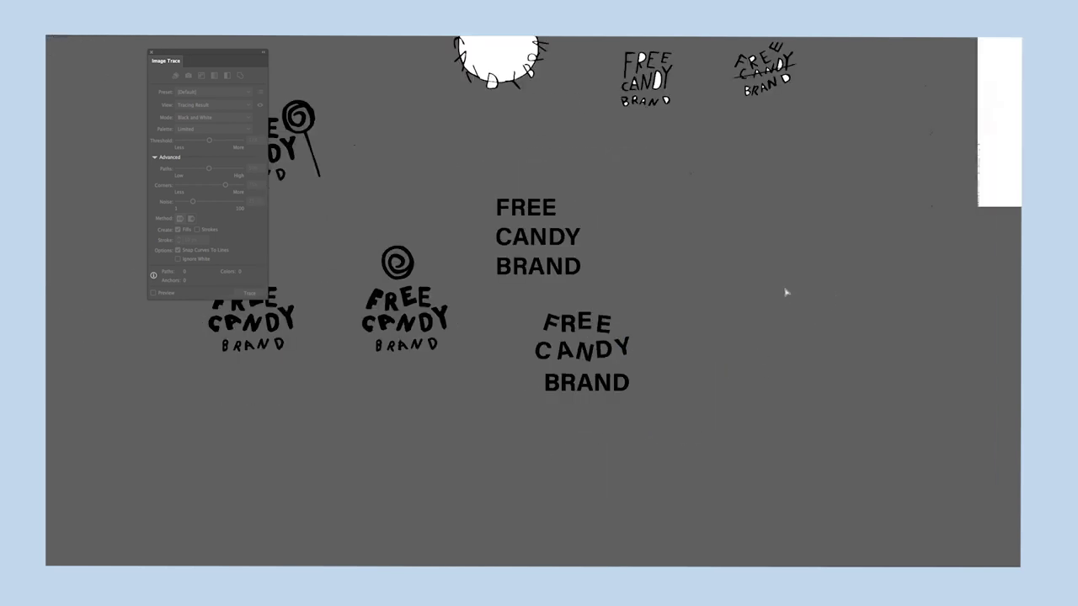
Scale down the word BRAND and centre it below the staggered CANDY lettering.
key(ctrl+equal)
key(ctrl+equal)
key(ctrl+equal)
scroll(816, 487, down, 3)
key(ctrl+z)
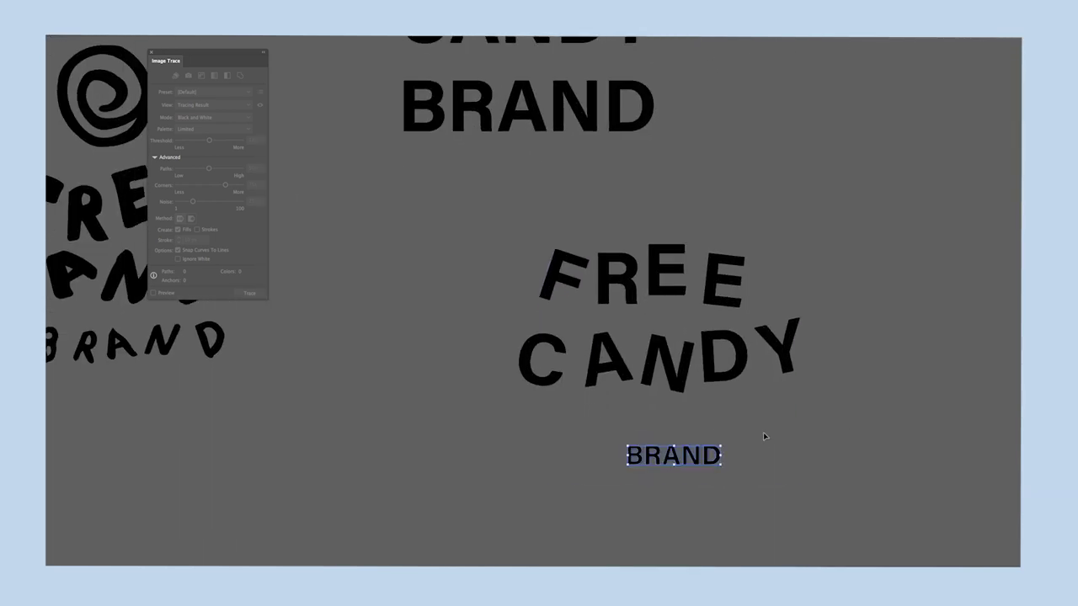
key(ctrl+minus)
key(ctrl+equal)
Retype the original text's third line as lowercase "brand" and place a copy of it below the staggered logo.
scroll(632, 297, left, 2)
key(ctrl+z)
text(brand)
drag(539, 475, 567, 406)
key(ctrl+shift+period)
key(ctrl+shift+period)
scroll(703, 395, up, 3)
scroll(702, 395, right, 4)
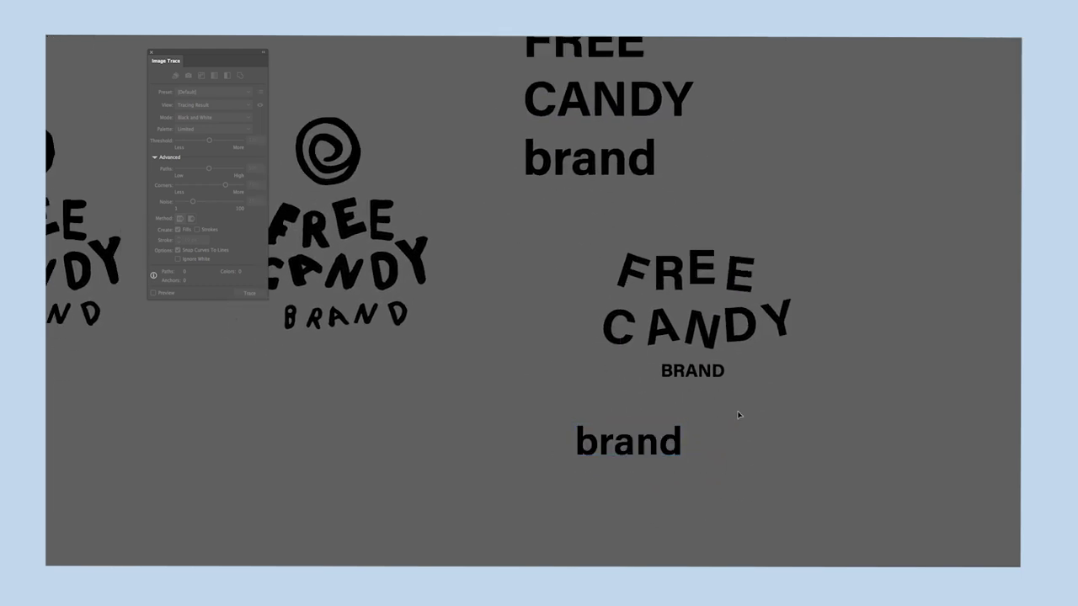
Warp the word FREE with the Rise style, a horizontal 42% bend and 0% distortion.
key(ctrl+minus)
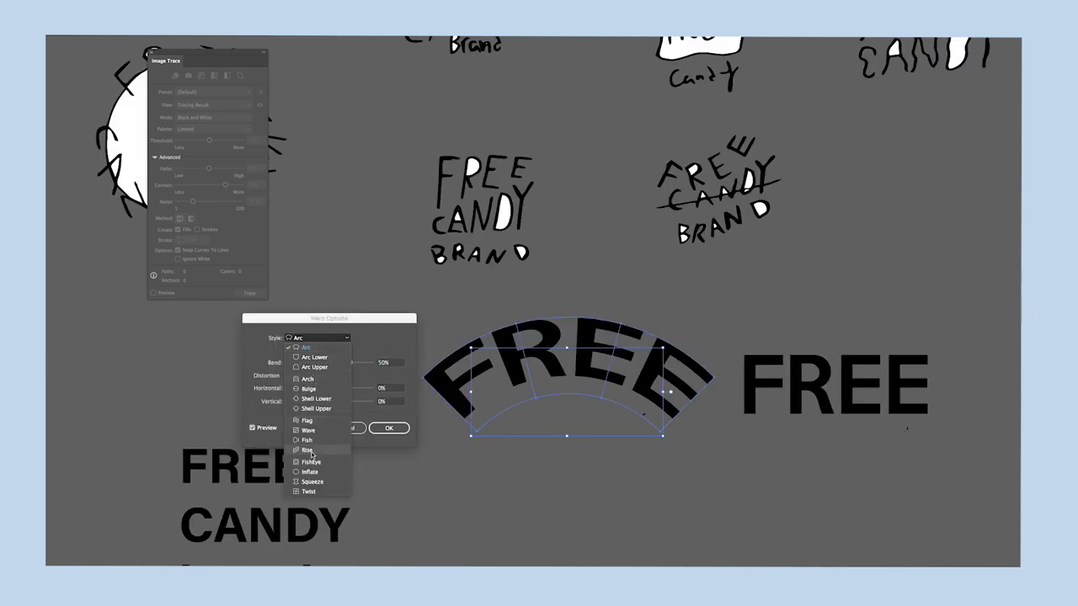
click(308, 451)
drag(357, 361, 337, 384)
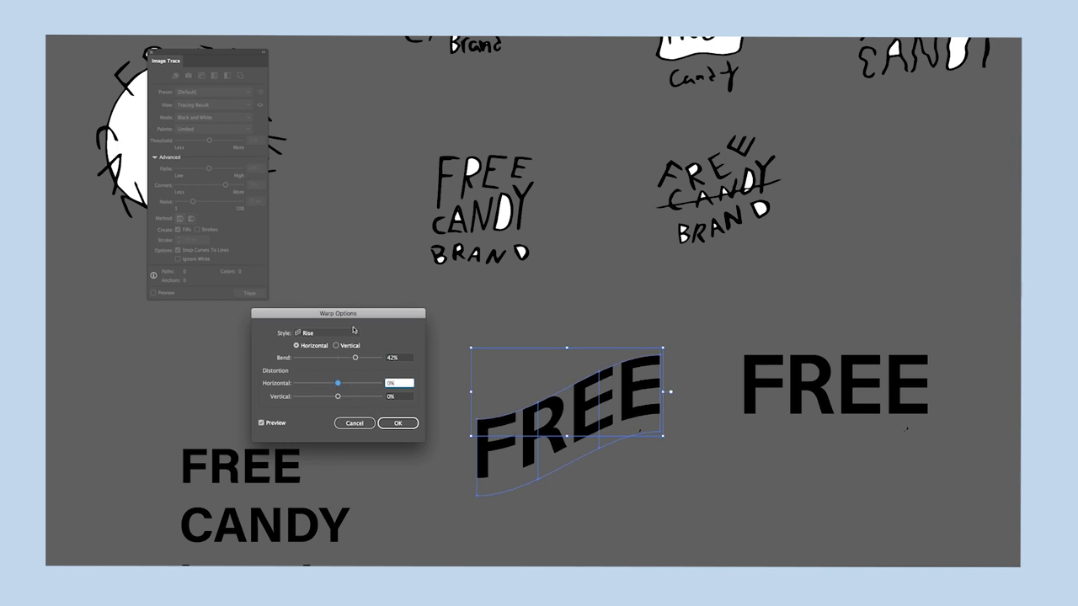
drag(370, 323, 358, 321)
click(386, 421)
key(ctrl+minus)
key(ctrl+minus)
key(ctrl+minus)
key(ctrl+plus)
key(ctrl+plus)
key(ctrl+plus)
key(ctrl+minus)
key(ctrl+minus)
key(ctrl+minus)
key(ctrl+plus)
key(ctrl+plus)
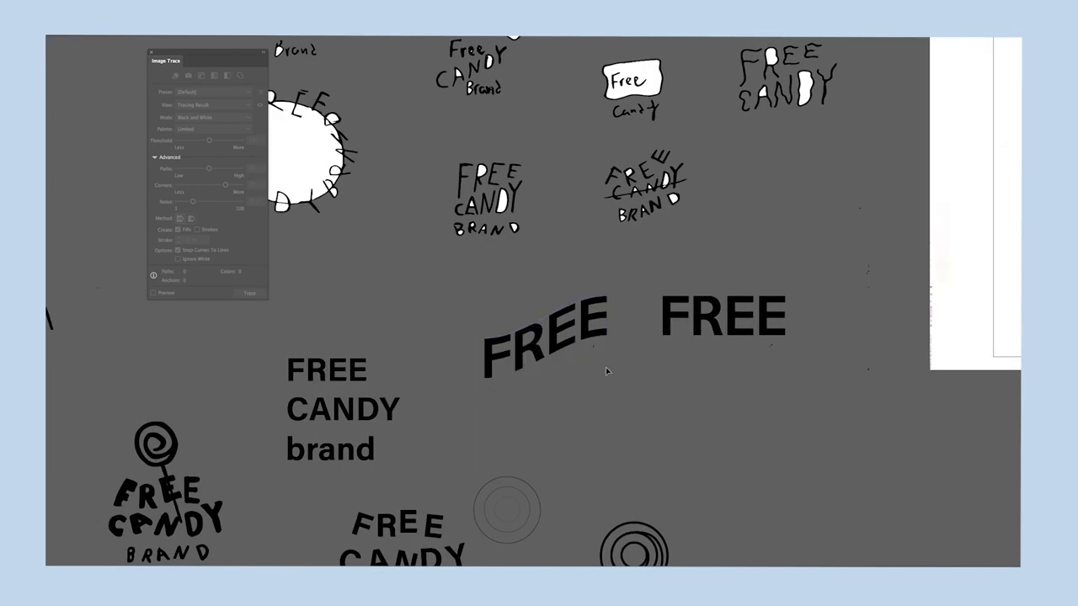
Add the word CANDY in bold sans-serif capitals below and offset to the right of the warped FREE.
double_click(721, 401)
drag(721, 313, 522, 394)
text(CANDY)
key(ctrl+plus)
key(ctrl+minus)
key(ctrl+plus)
scroll(546, 241, left, 3)
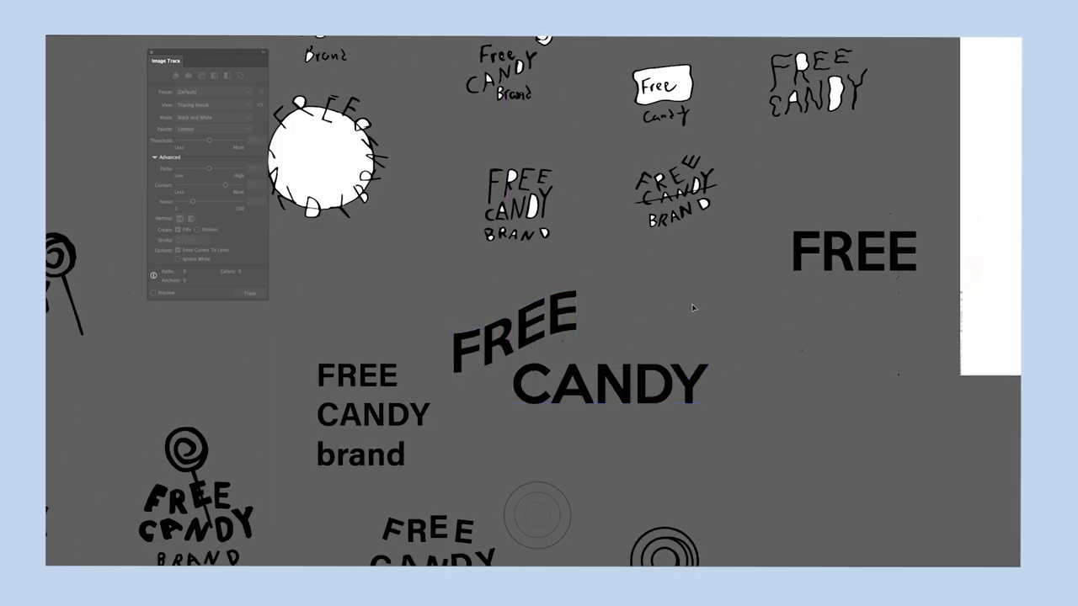
Move the warped FREE and the word CANDY together to the empty space right of the concentric circles.
key(ctrl+minus)
drag(425, 244, 598, 370)
key(ctrl+plus)
key(ctrl+plus)
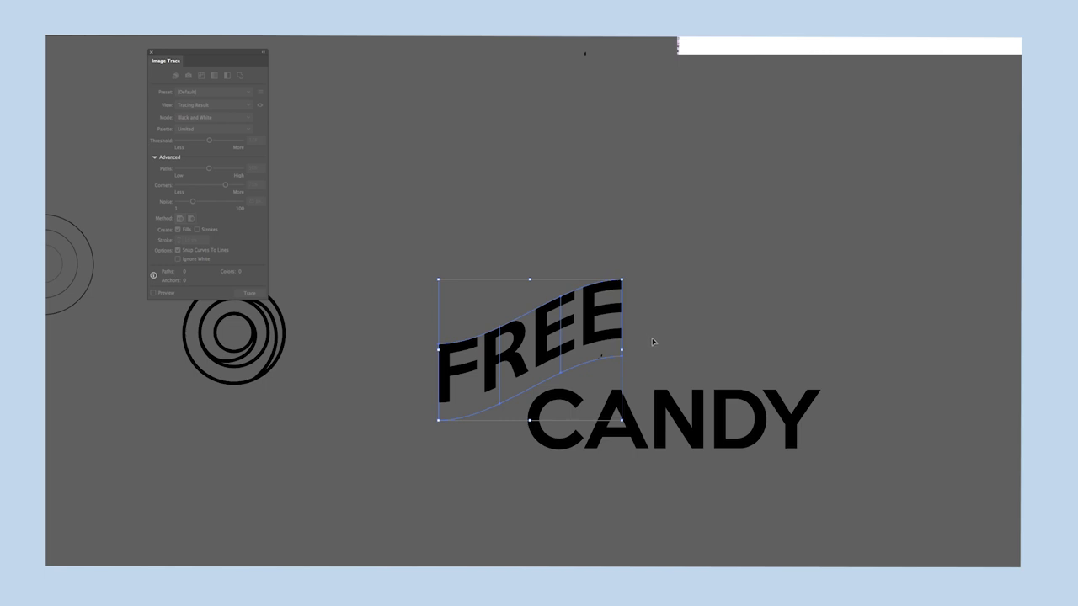
Draw a light-grey wavy banner following the curve of the warped FREE and place it behind the word.
mouse_move(481, 335)
mouse_down()
mouse_move(440, 335)
mouse_move(432, 369)
mouse_move(534, 383)
mouse_move(438, 421)
mouse_move(630, 350)
mouse_move(631, 276)
mouse_up()
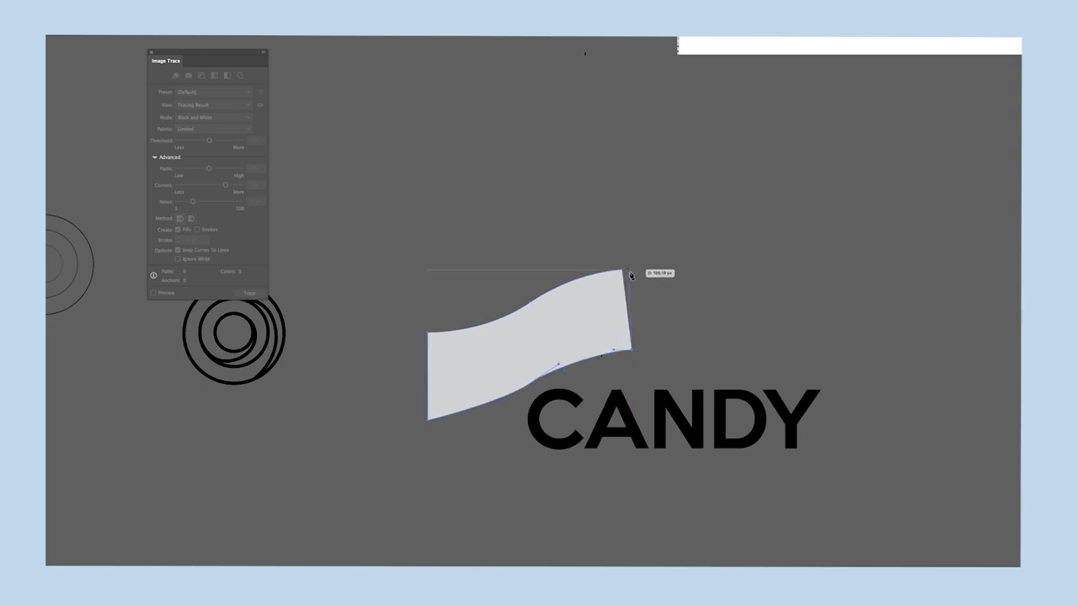
scroll(572, 343, left, 2)
scroll(573, 343, down, 1)
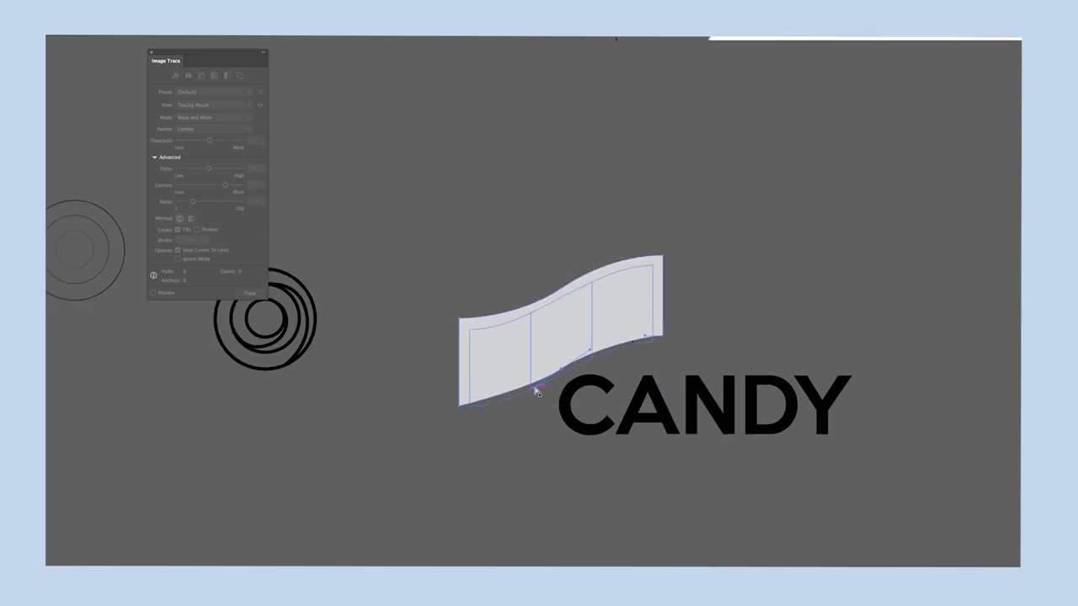
scroll(457, 166, left, 2)
scroll(457, 166, down, 2)
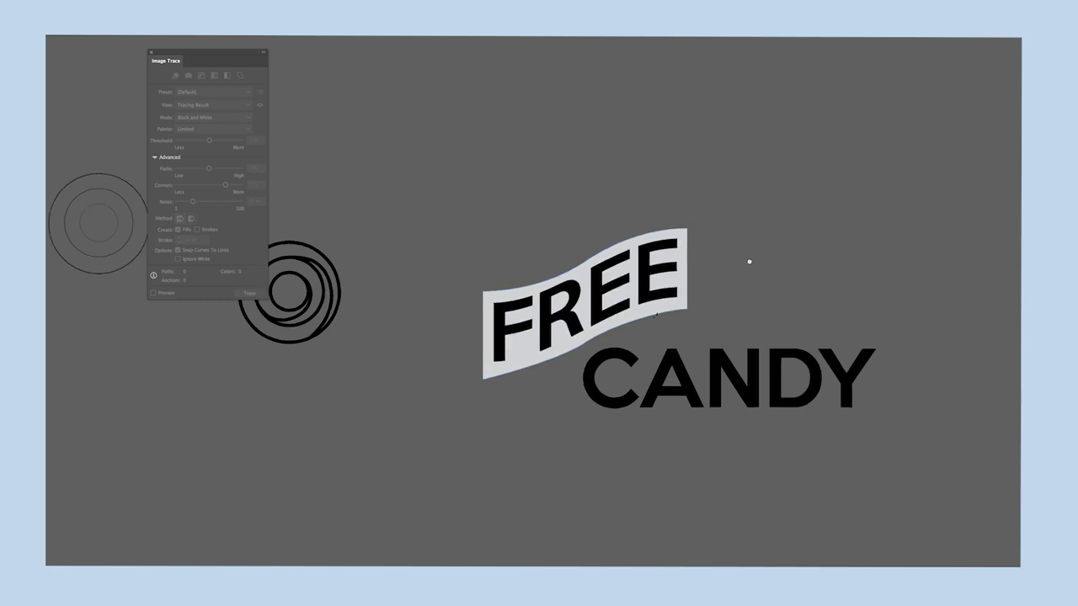
scroll(787, 272, up, 3)
click(708, 271)
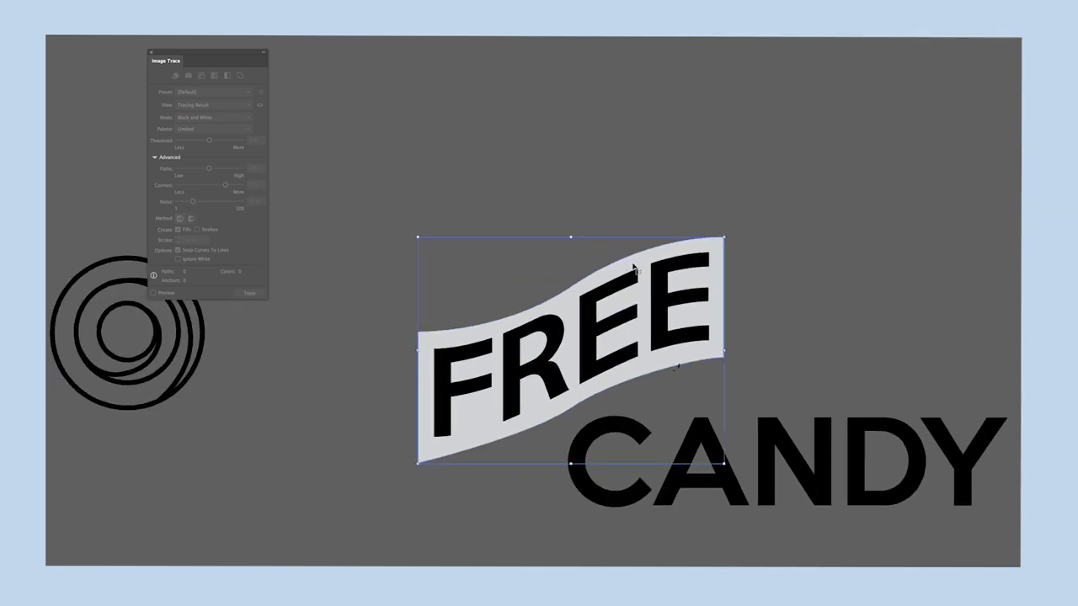
Try to apply the Make with Top Object envelope distortion to the left serif FREE CANDY BRAND text.
scroll(622, 270, down, 4)
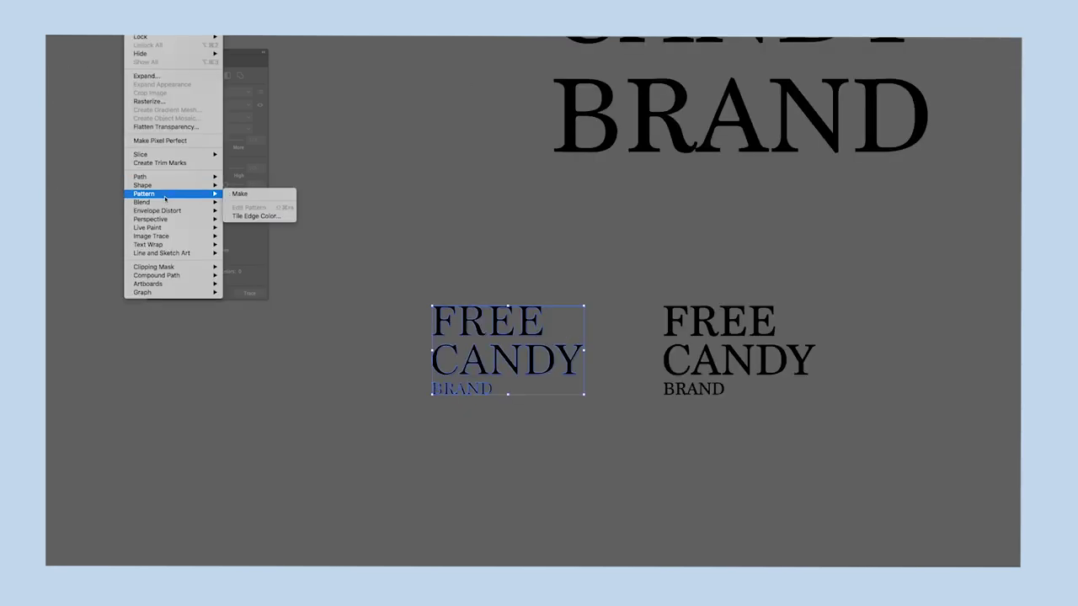
mouse_move(162, 213)
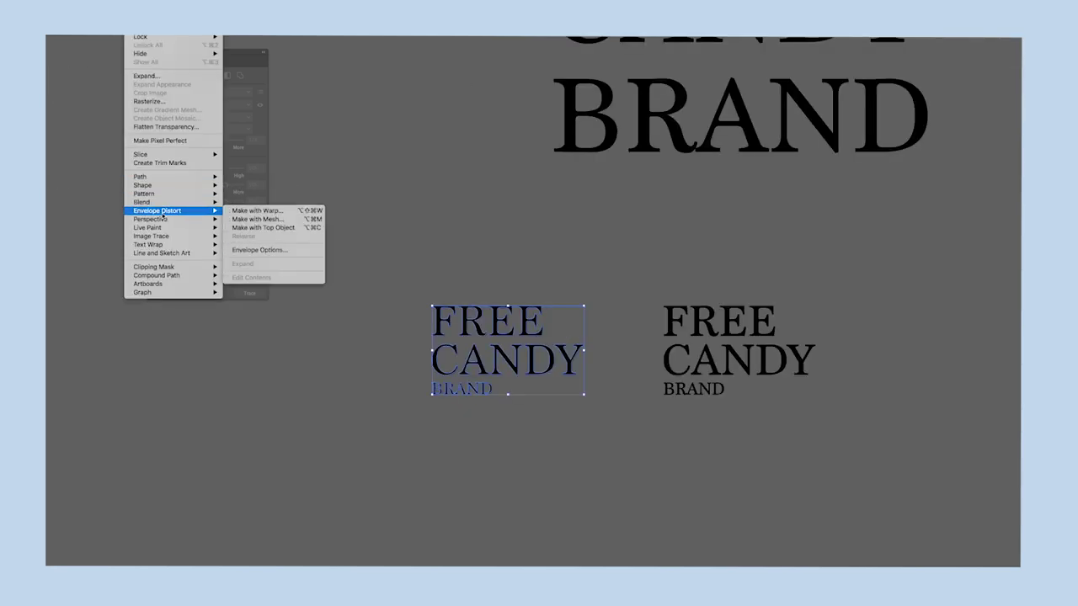
click(263, 227)
click(676, 300)
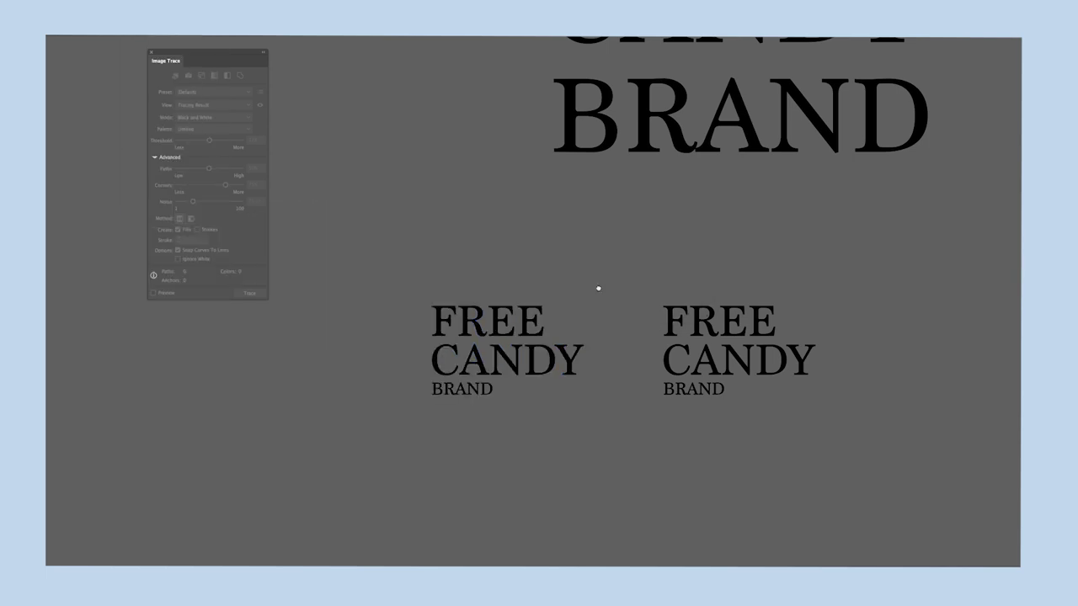
Draw a closed angular shape over the left serif text and apply Envelope Distort with it as the top object.
scroll(641, 292, left, 3)
click(496, 357)
click(571, 422)
click(687, 379)
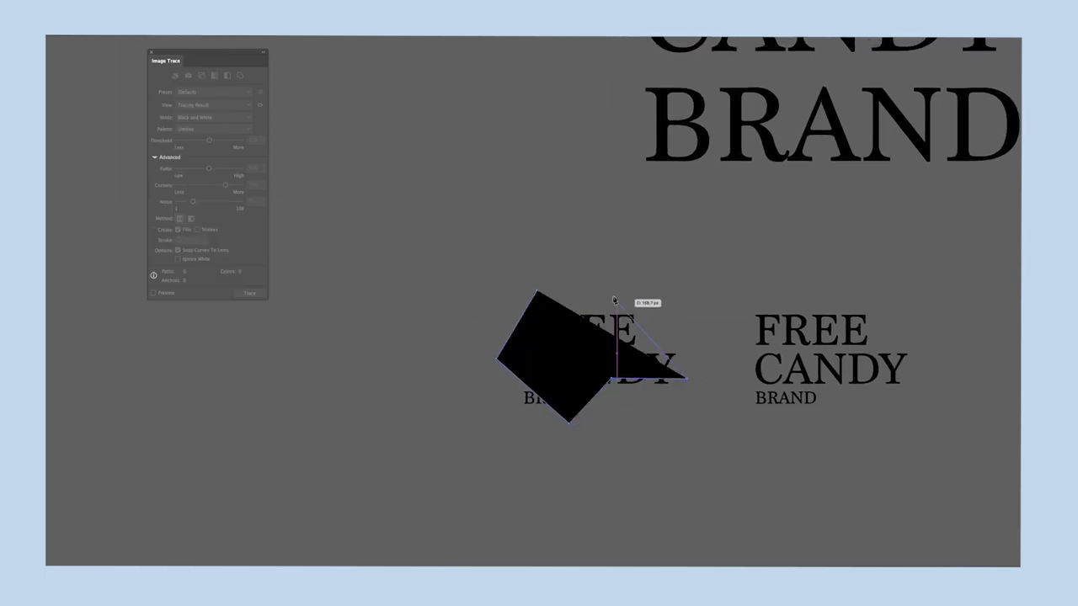
click(621, 297)
click(536, 292)
click(263, 227)
Centre the staggered FREE above the spiral and move CANDY and brand close beneath it.
key(ctrl+minus)
click(573, 295)
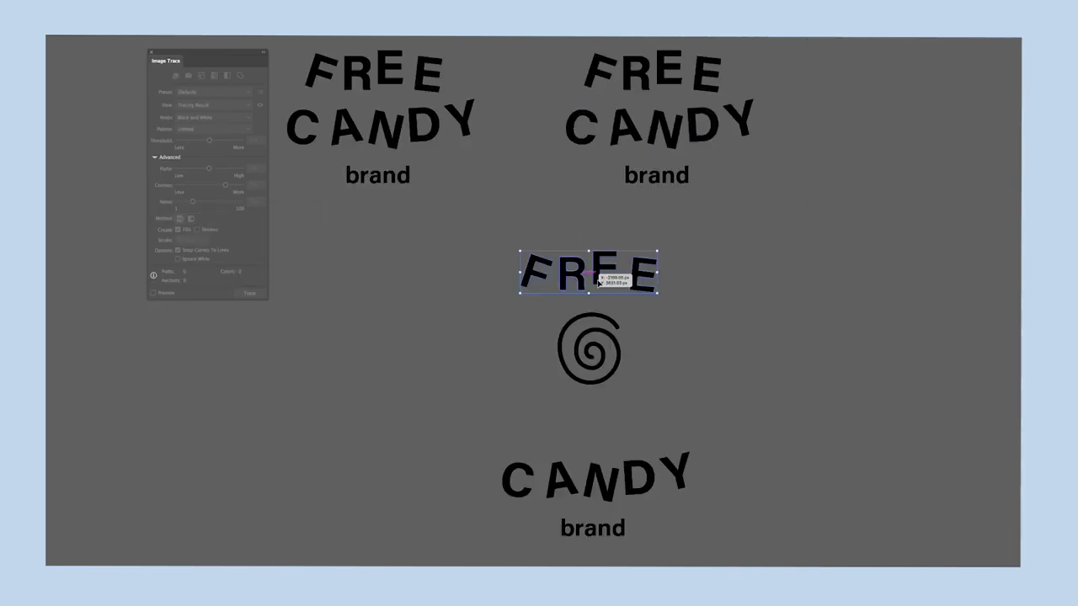
click(605, 480)
scroll(744, 346, down, 3)
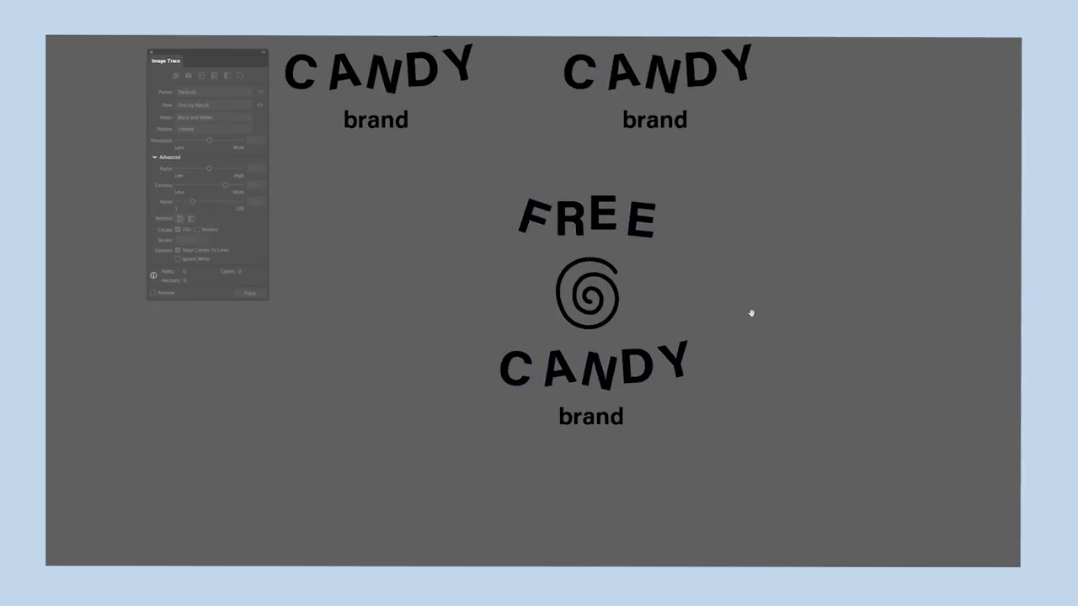
Reposition and rotate the letters so FREE arches over the spiral and CANDY curves around its underside.
key(ctrl+plus)
drag(679, 415, 632, 445)
drag(725, 421, 733, 404)
drag(527, 225, 527, 261)
drag(692, 226, 691, 257)
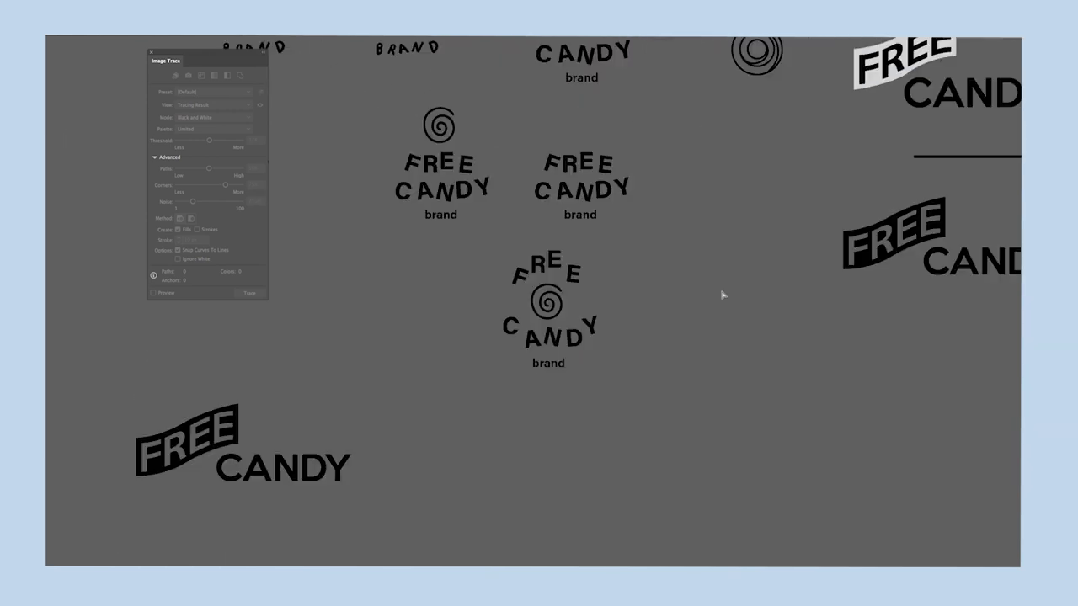
scroll(724, 294, up, 3)
scroll(756, 269, down, 3)
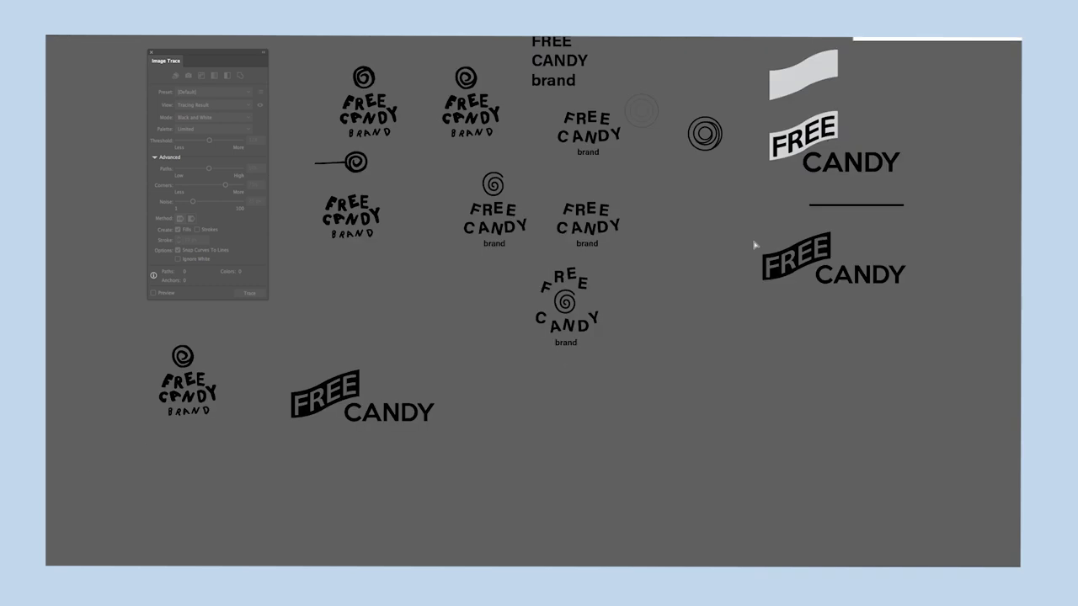
Open the stroke settings for the spiral between the arched FREE and the curved CANDY.
scroll(724, 295, up, 3)
click(623, 304)
drag(748, 342, 755, 365)
key(ctrl+F10)
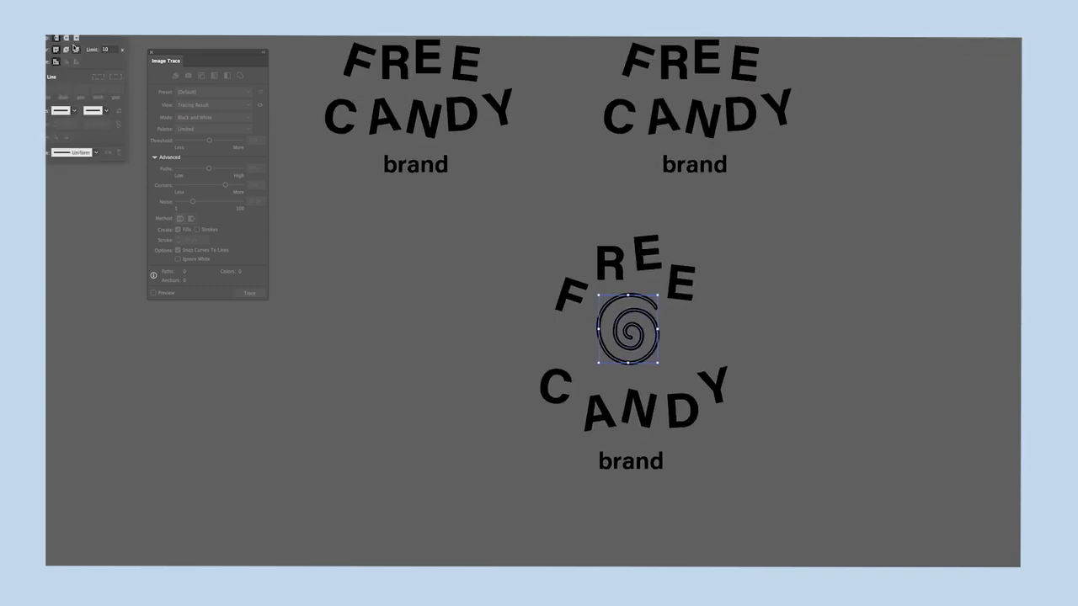
click(729, 339)
Draw angular guide lines around the charcoal-brushed F, with a flat top edge and a baseline rising to the right.
scroll(729, 339, down, 4)
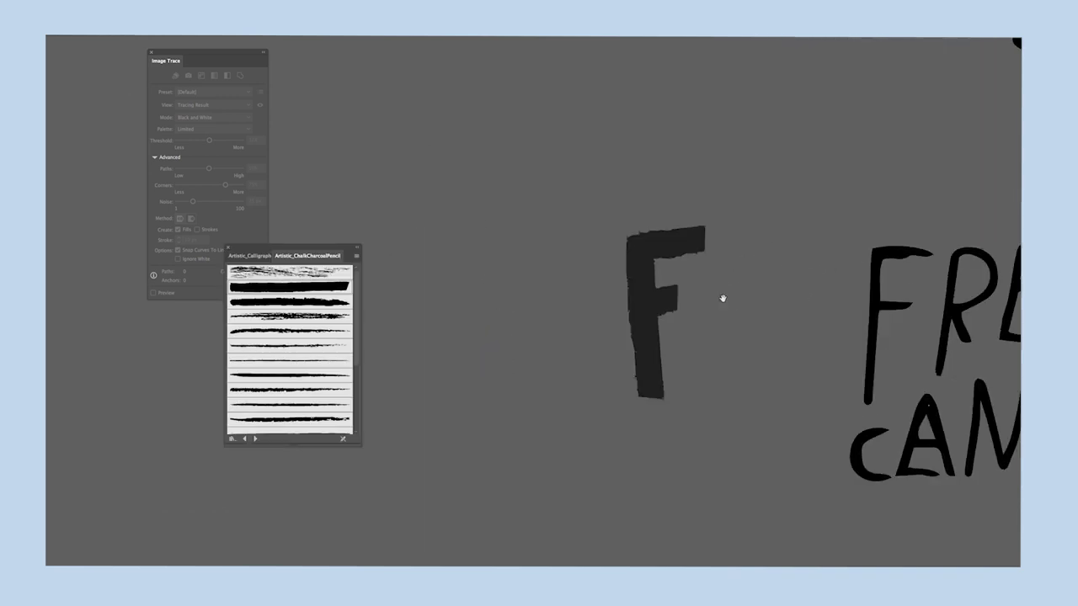
scroll(471, 438, left, 3)
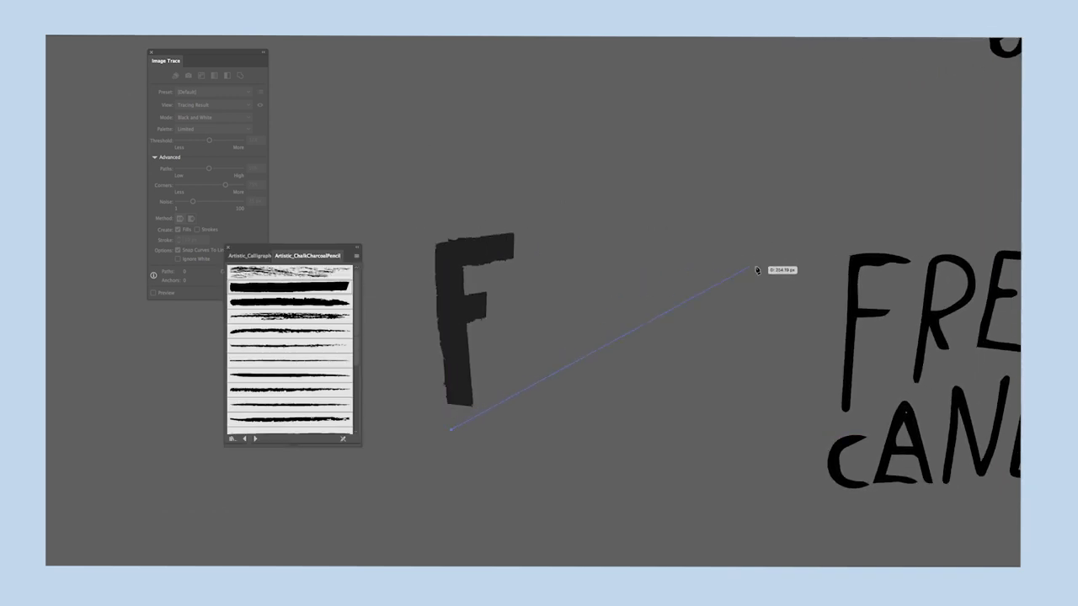
scroll(438, 236, left, 2)
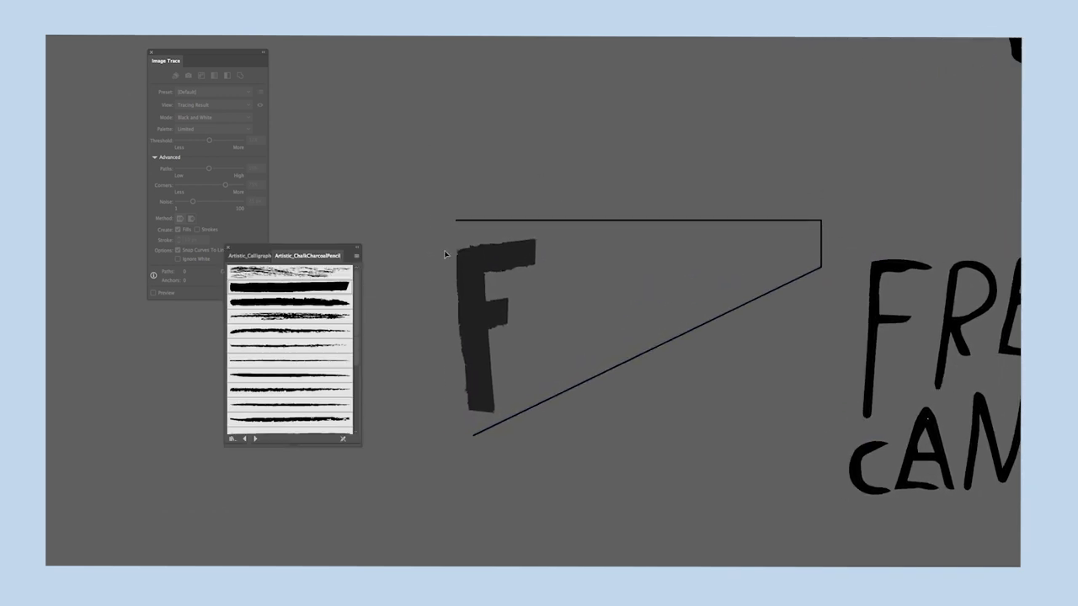
drag(474, 333, 474, 330)
scroll(521, 252, up, 1)
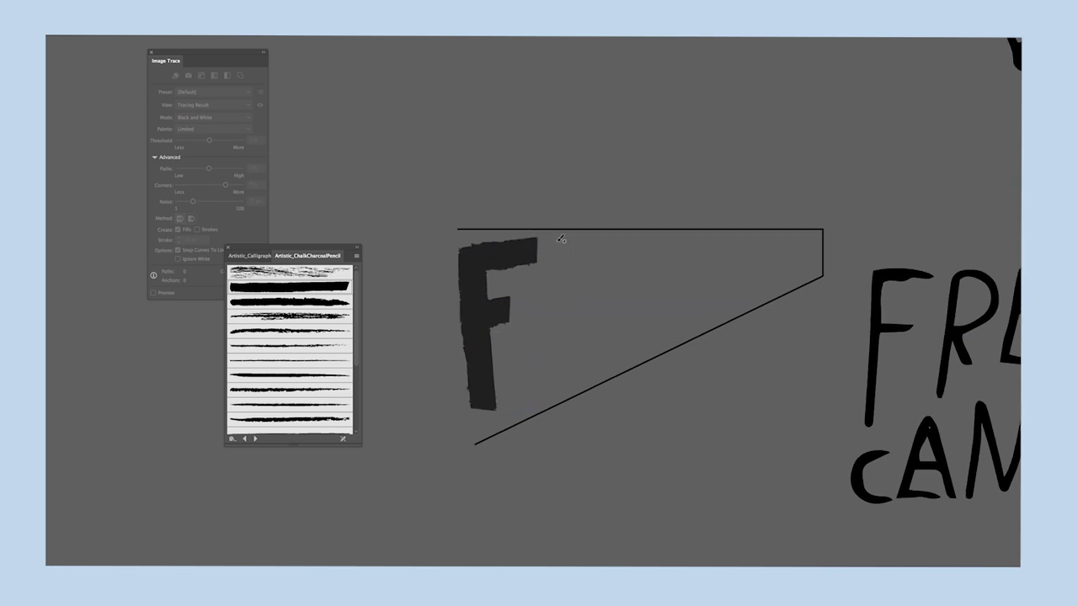
Brush the letters R, E and E beside the F, shortening each one to follow the rising guide line.
drag(560, 240, 557, 385)
drag(610, 266, 619, 277)
mouse_move(652, 310)
mouse_down()
mouse_move(609, 311)
mouse_move(529, 348)
mouse_up()
mouse_move(532, 271)
mouse_down()
mouse_move(533, 360)
mouse_move(589, 274)
mouse_up()
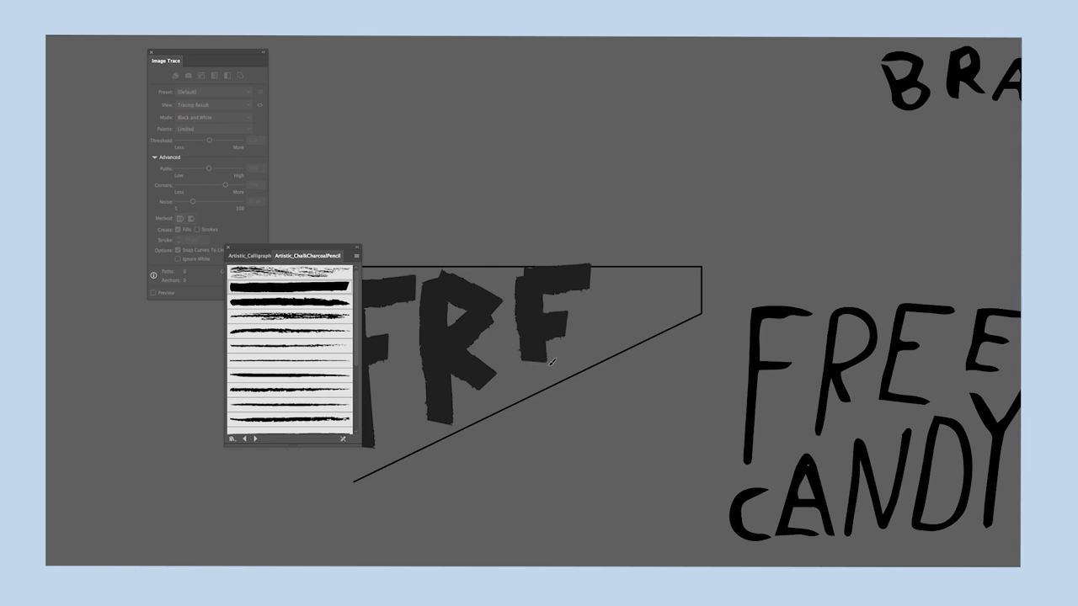
drag(552, 362, 763, 366)
drag(795, 240, 732, 240)
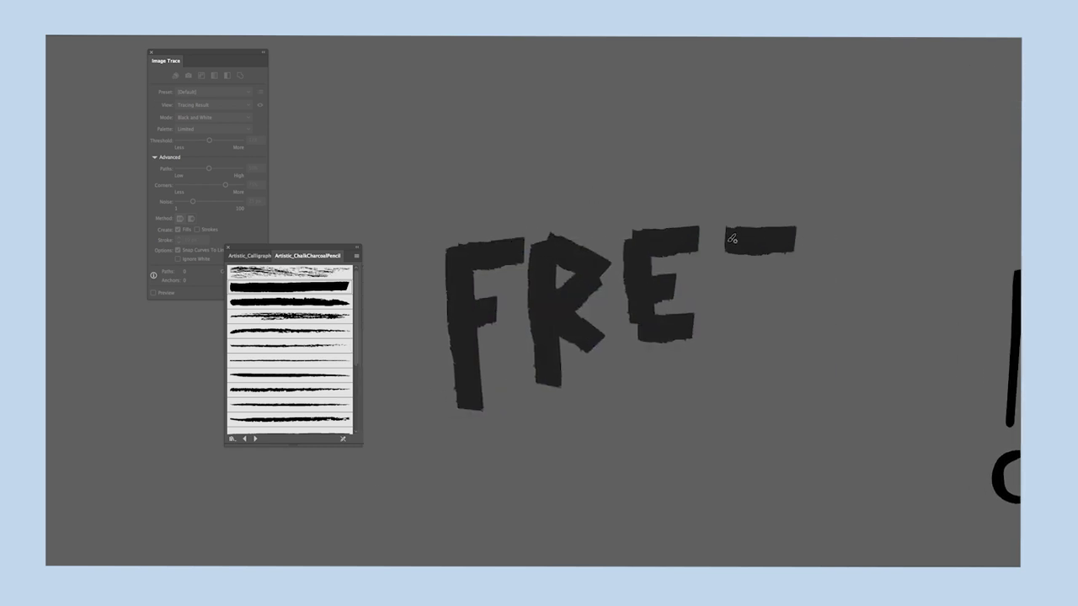
drag(726, 313, 798, 318)
mouse_move(735, 276)
mouse_down()
mouse_move(770, 278)
mouse_move(755, 301)
mouse_move(757, 336)
mouse_up()
Select the whole brushed FREE lettering and replace its charcoal brush with a plain thick stroke.
scroll(811, 200, down, 5)
scroll(726, 342, up, 4)
mouse_move(751, 417)
mouse_down()
mouse_move(477, 295)
mouse_move(732, 455)
mouse_up()
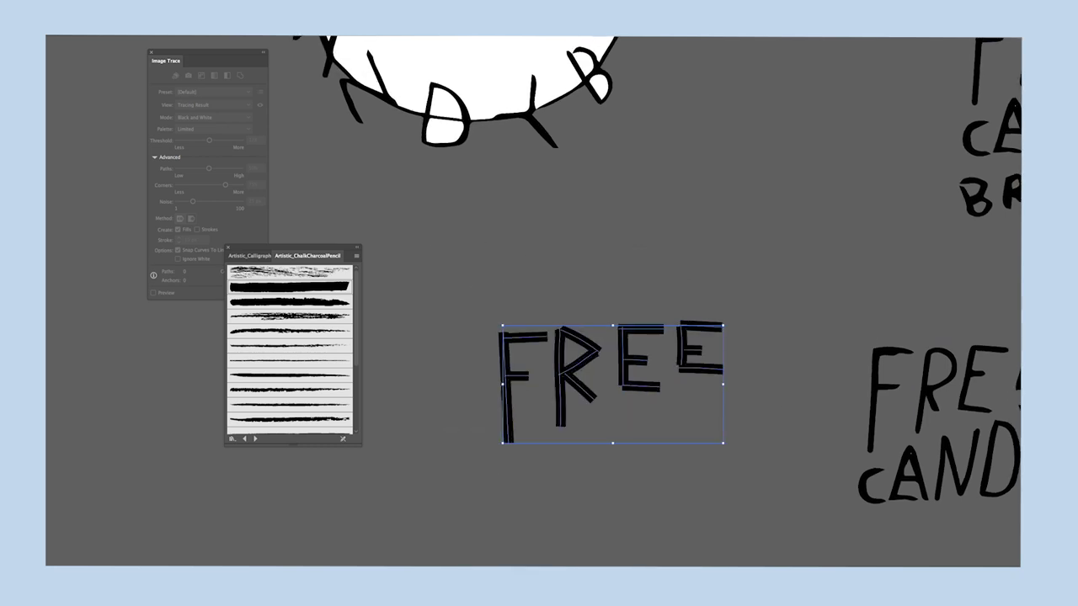
click(565, 260)
scroll(566, 261, down, 3)
scroll(565, 260, right, 2)
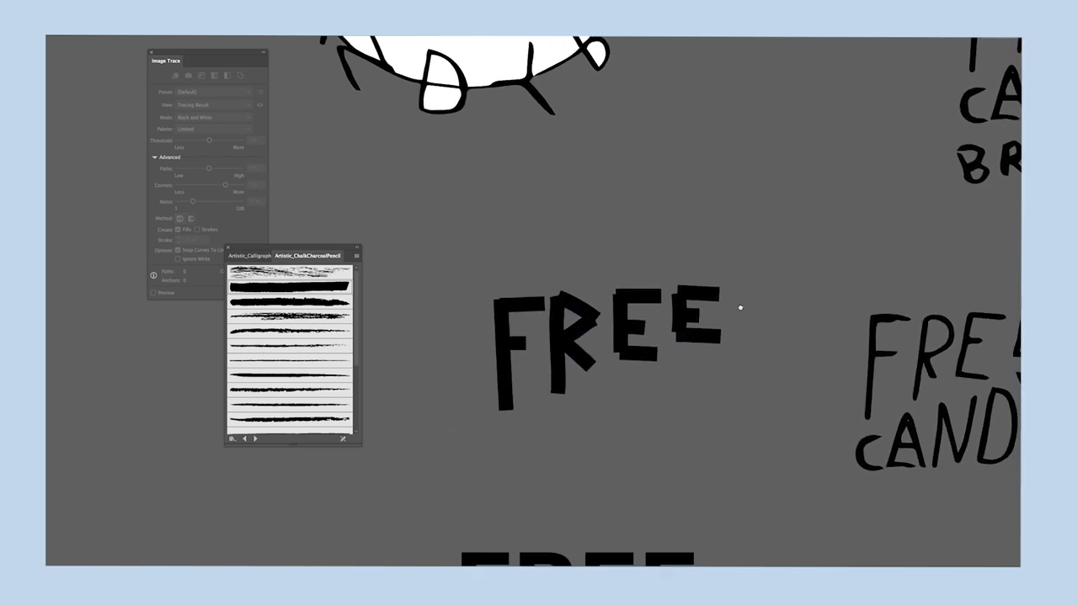
Draw an unfilled guide shape beneath FREE with a flat base and a top edge slanting up to the right.
scroll(496, 415, left, 1)
scroll(496, 416, down, 1)
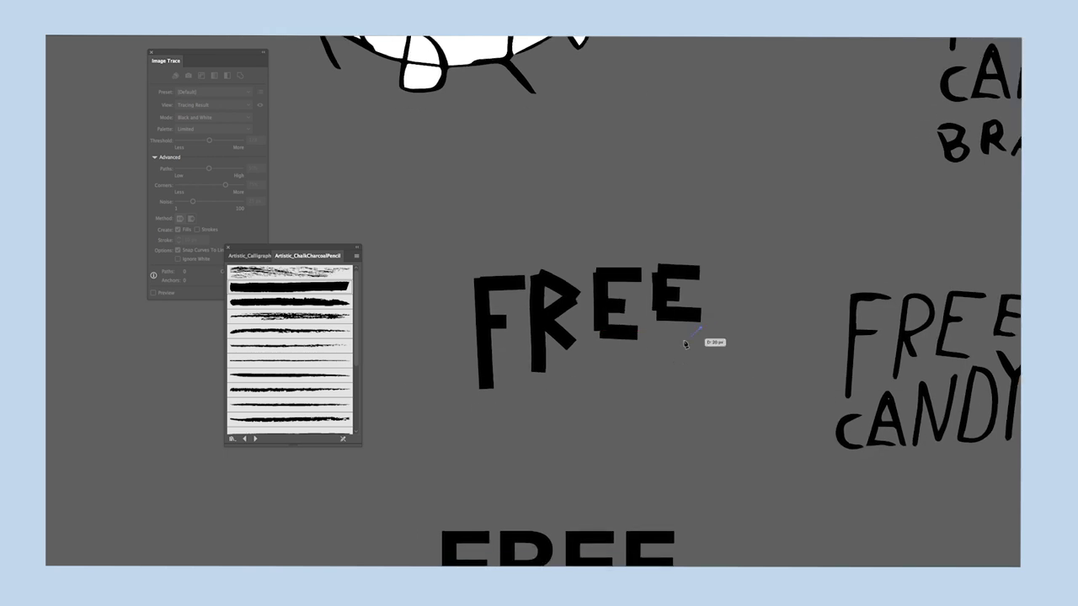
drag(686, 344, 485, 441)
click(718, 443)
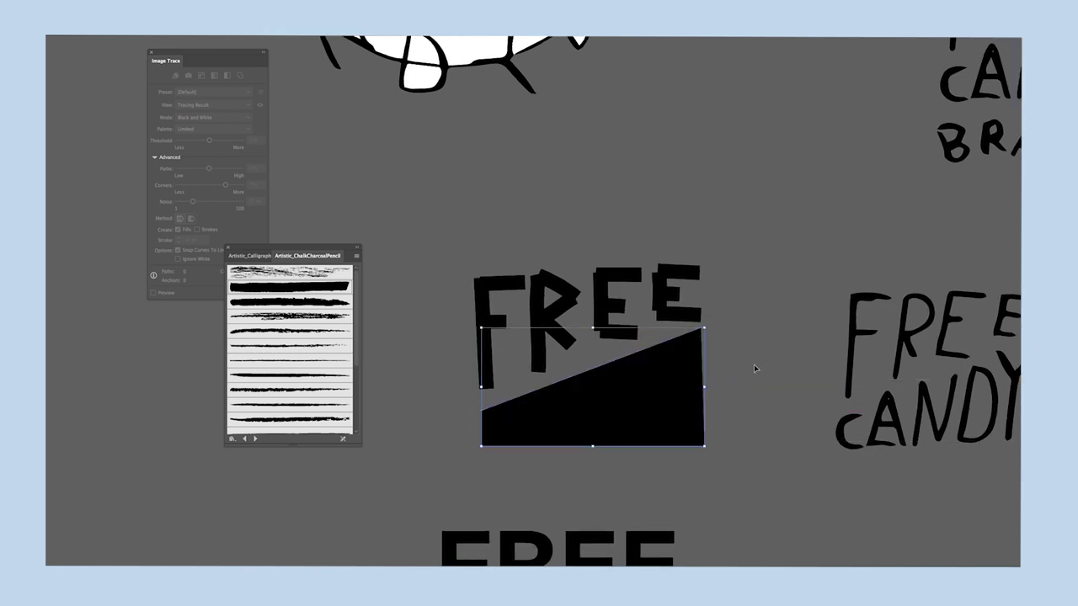
scroll(662, 385, left, 4)
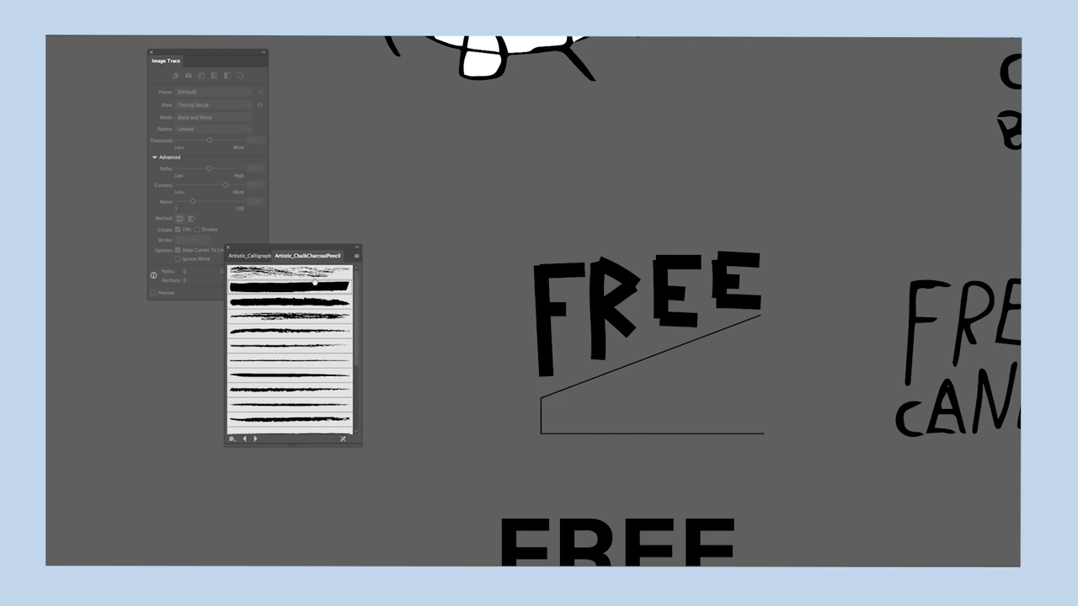
Brush the letters of CANDY beneath FREE, making them taller towards the Y along the slanted guide.
drag(543, 433, 569, 437)
scroll(563, 384, right, 2)
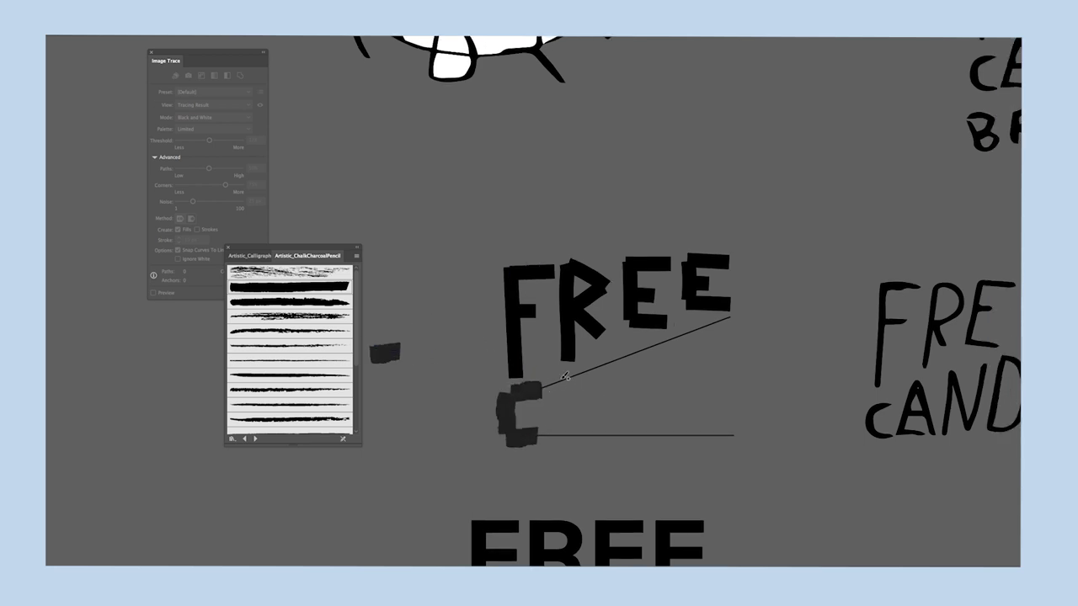
scroll(598, 408, right, 2)
drag(578, 360, 579, 426)
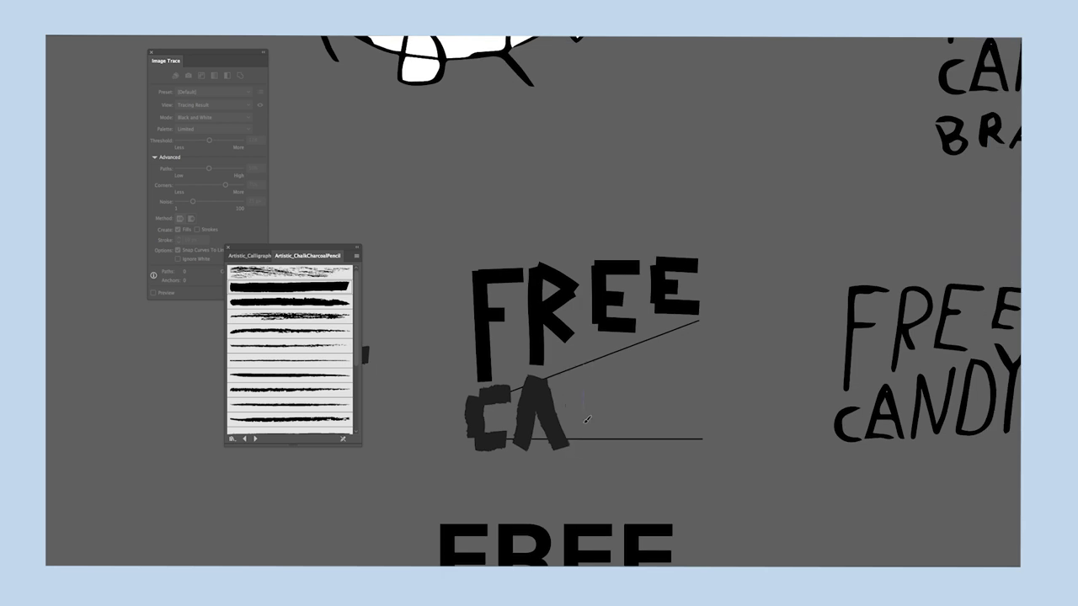
scroll(620, 438, right, 2)
drag(595, 358, 593, 443)
scroll(593, 443, right, 2)
drag(576, 352, 577, 458)
mouse_move(578, 352)
mouse_down()
mouse_move(614, 409)
mouse_move(590, 456)
mouse_up()
scroll(596, 354, right, 3)
drag(629, 341, 600, 388)
scroll(599, 387, left, 6)
drag(697, 337, 678, 455)
scroll(584, 365, right, 2)
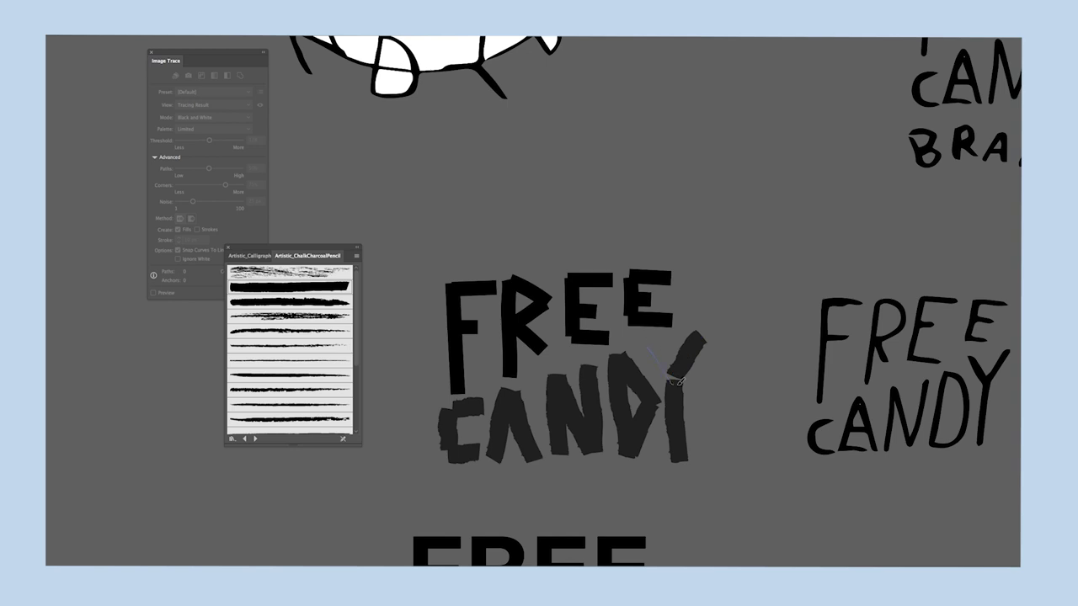
Replace the charcoal brush on the CANDY lettering with the same plain thick stroke as FREE.
scroll(445, 414, left, 2)
drag(444, 413, 714, 344)
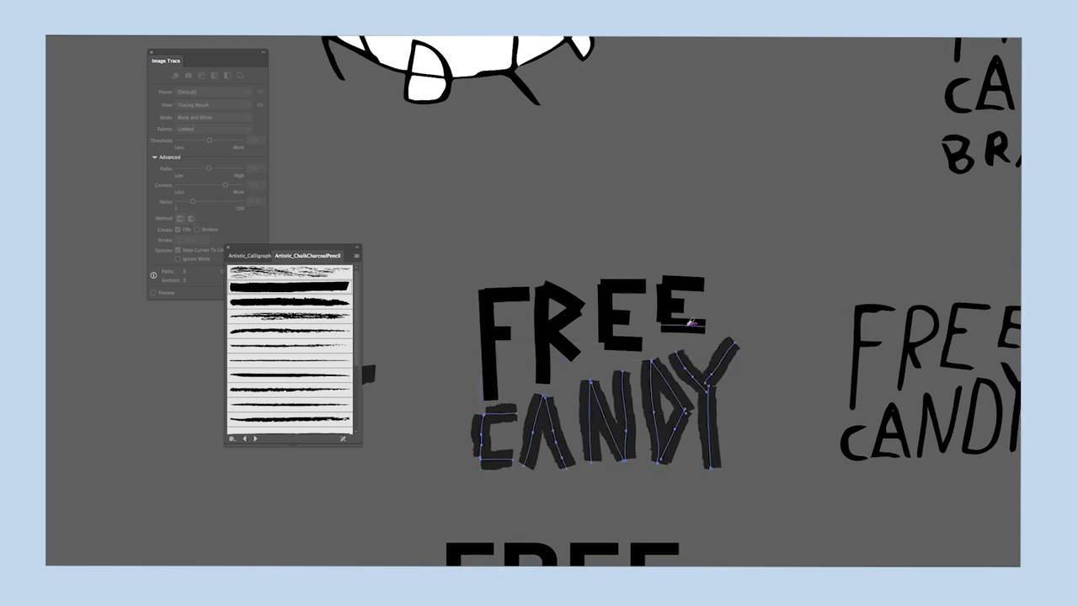
key(ctrl+z)
scroll(782, 340, left, 2)
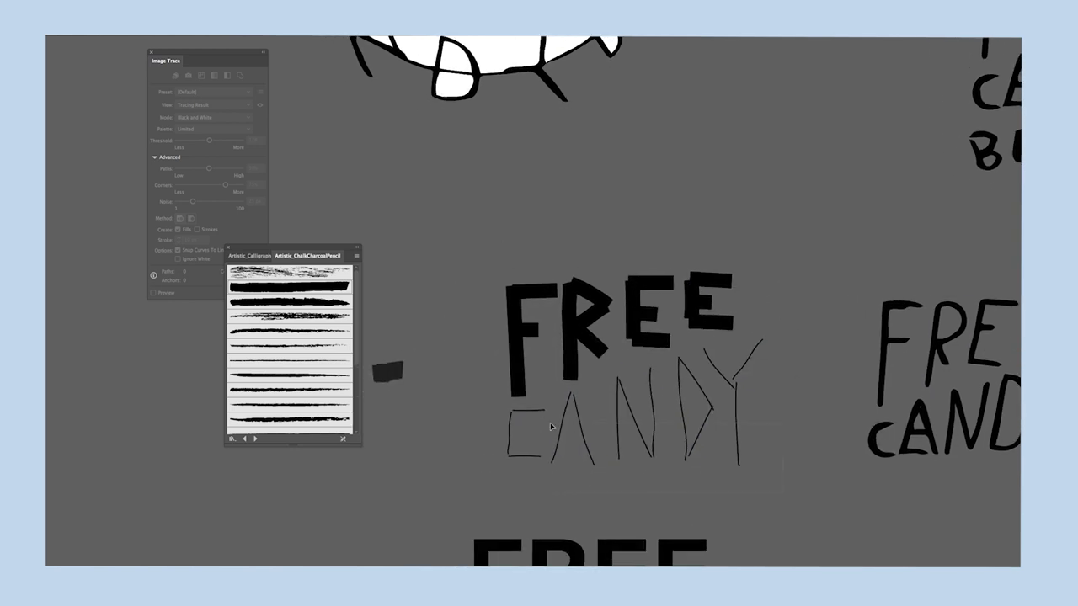
key(ctrl+shift+z)
scroll(540, 303, down, 5)
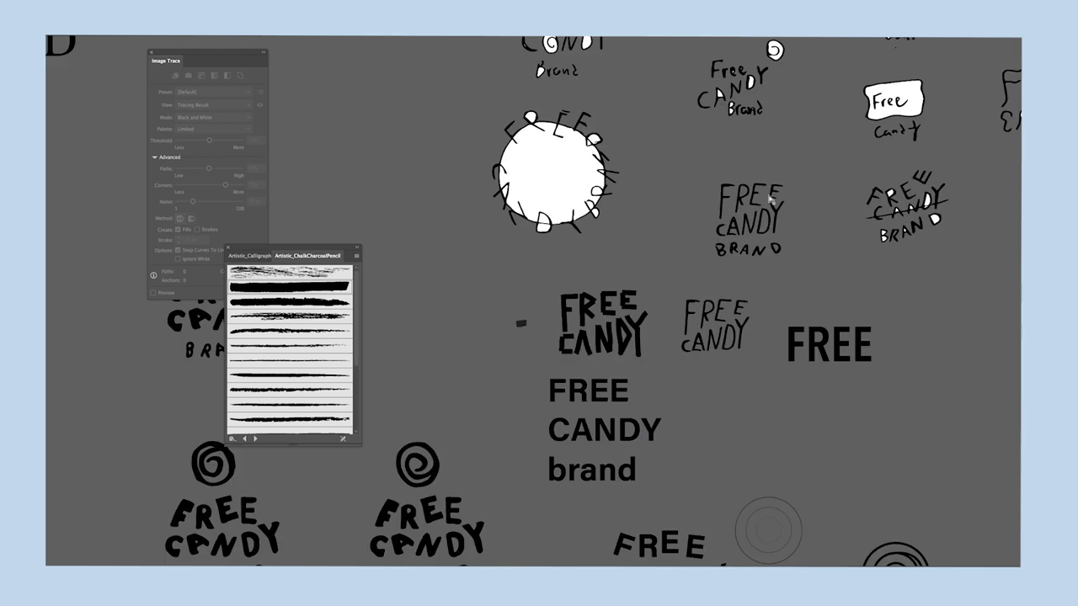
Shift the R and both Es of the blocky FREE slightly right to adjust the letter spacing above CANDY.
scroll(488, 421, up, 5)
click(445, 403)
scroll(445, 403, up, 2)
click(657, 348)
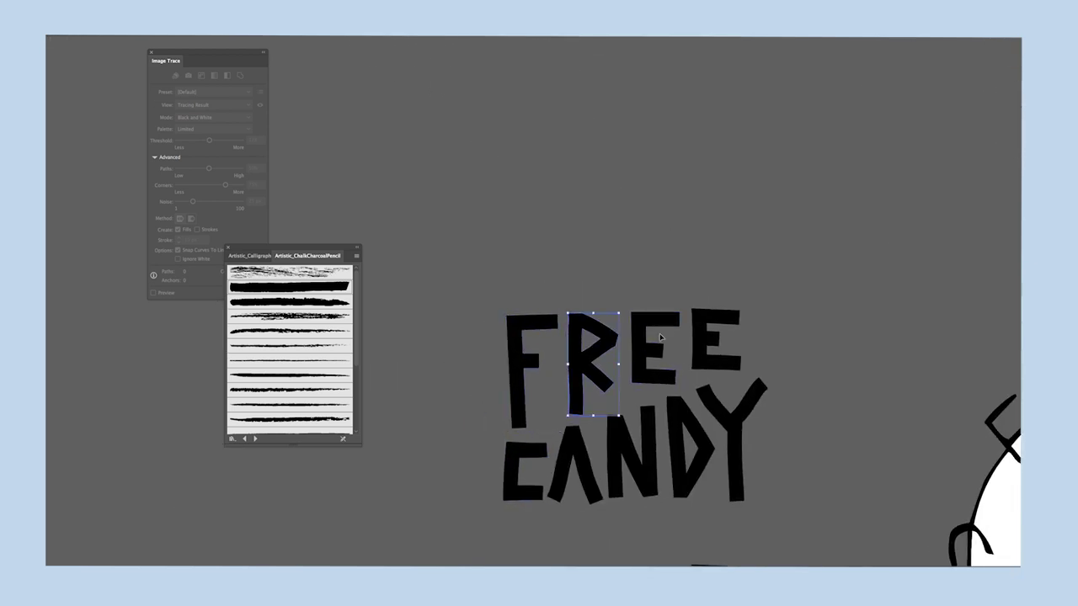
Draw a flared wrapper twist with a curved outer edge on top of the tall rectangle beside the candy sketch.
scroll(823, 355, right, 5)
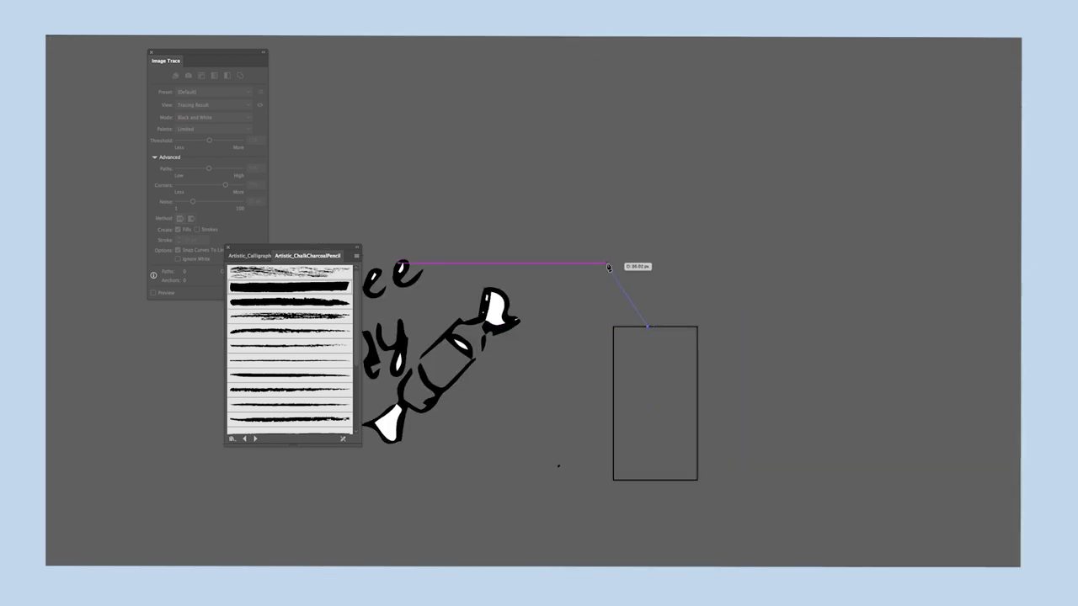
click(663, 327)
scroll(682, 292, down, 1)
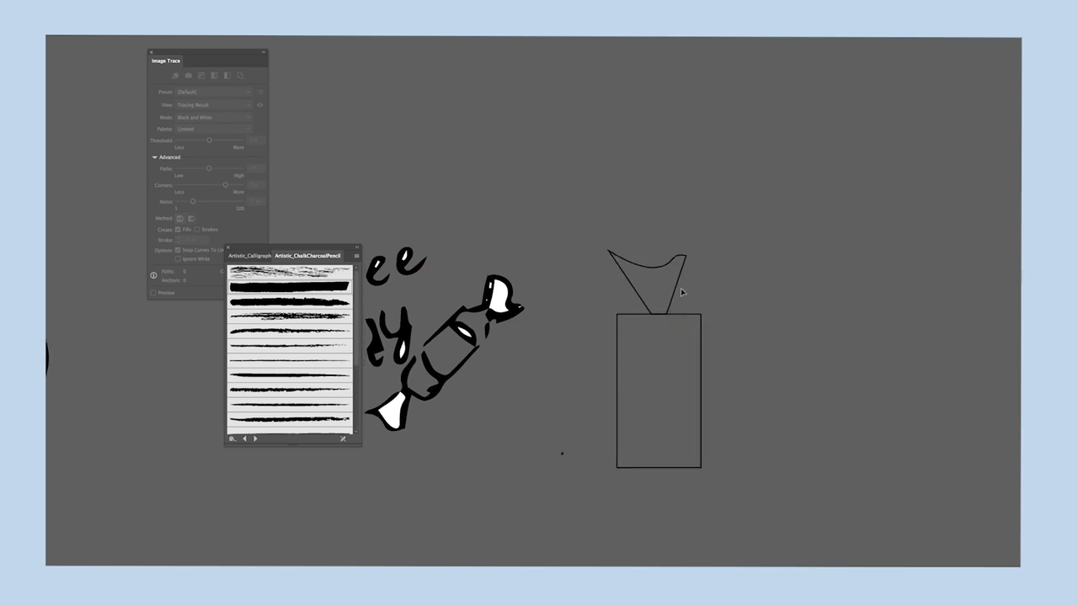
drag(663, 256, 666, 256)
Add a copy of the wrapper twist, rotated 180 degrees, to the lower edge of the rectangle.
scroll(683, 248, down, 3)
drag(676, 466, 677, 465)
scroll(655, 444, down, 2)
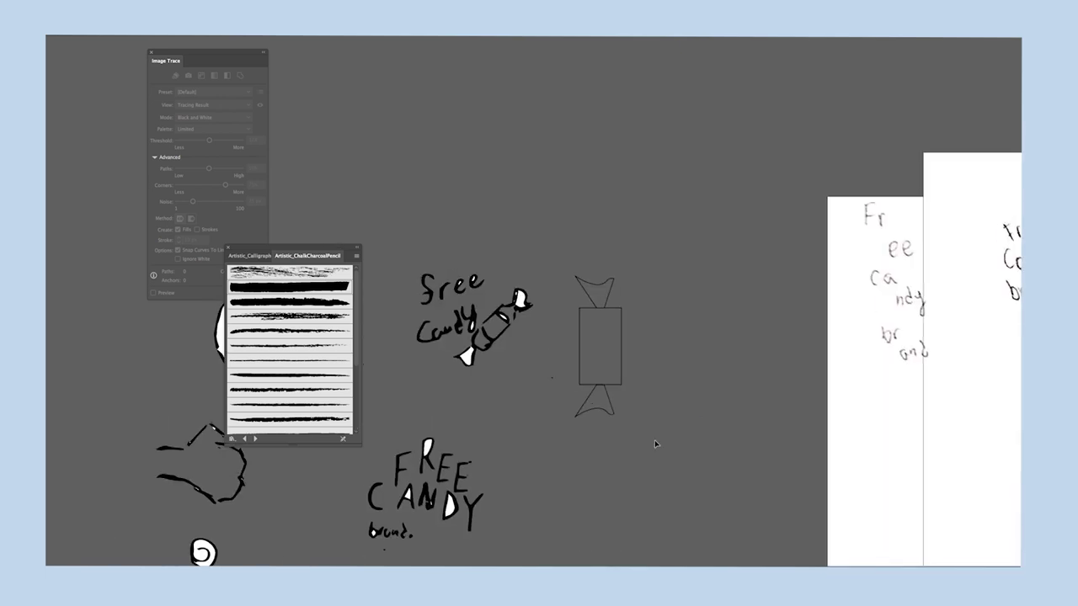
scroll(585, 375, up, 2)
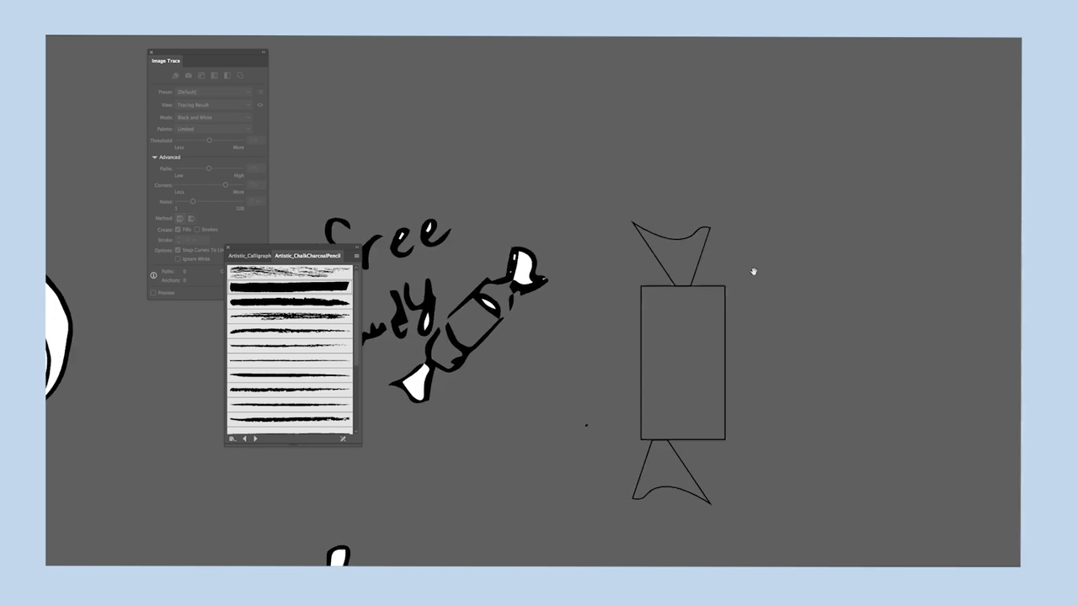
Round the top twist's outer left corner and all four corners of the candy's rectangular body.
scroll(817, 289, right, 2)
scroll(817, 289, down, 1)
click(659, 340)
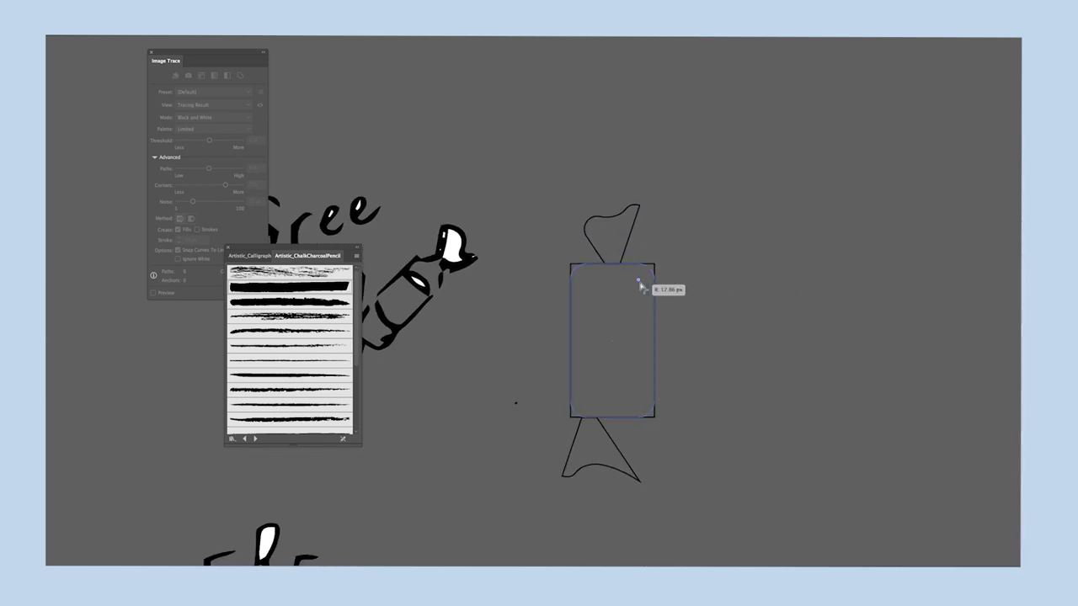
drag(640, 286, 640, 286)
click(619, 436)
scroll(619, 436, down, 1)
Try to tilt the whole candy outline diagonally to match the sketch.
scroll(692, 384, down, 3)
drag(778, 442, 732, 289)
scroll(731, 289, left, 2)
scroll(666, 330, up, 3)
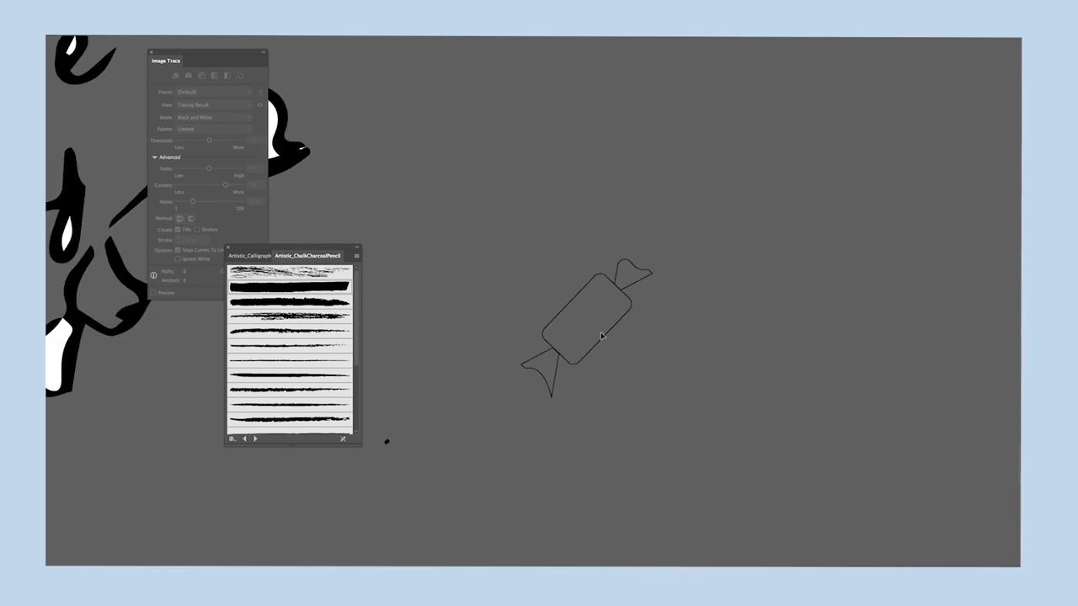
key(ctrl+z)
Draw a spiked crease shape with the Pen tool at the base of the filled top twist and split the candy body with a central gap.
scroll(566, 320, up, 5)
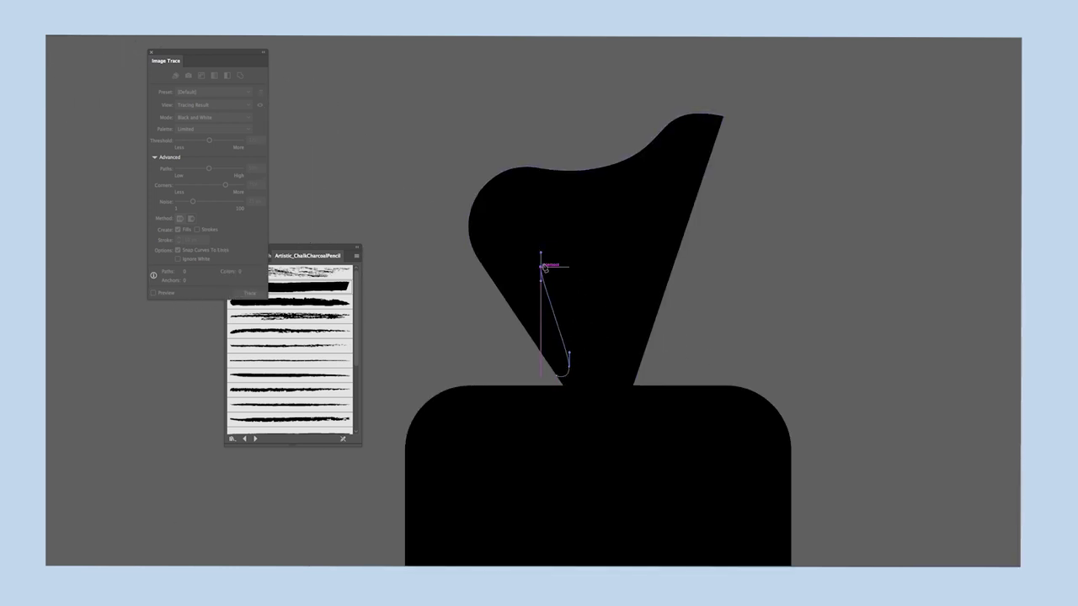
click(541, 266)
drag(598, 386, 556, 391)
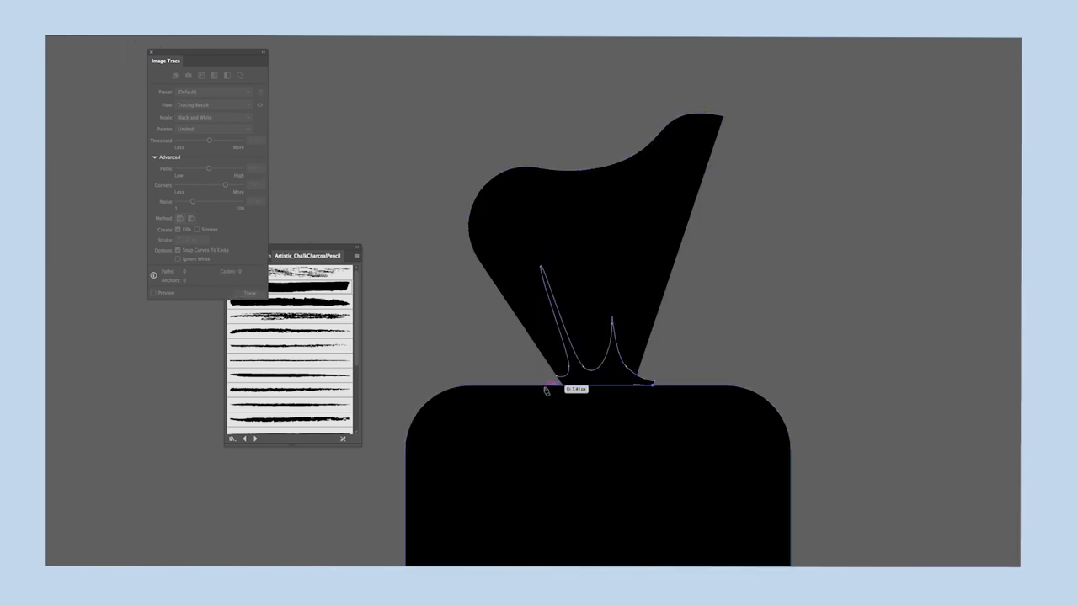
scroll(741, 295, down, 5)
scroll(673, 325, up, 3)
scroll(661, 306, up, 6)
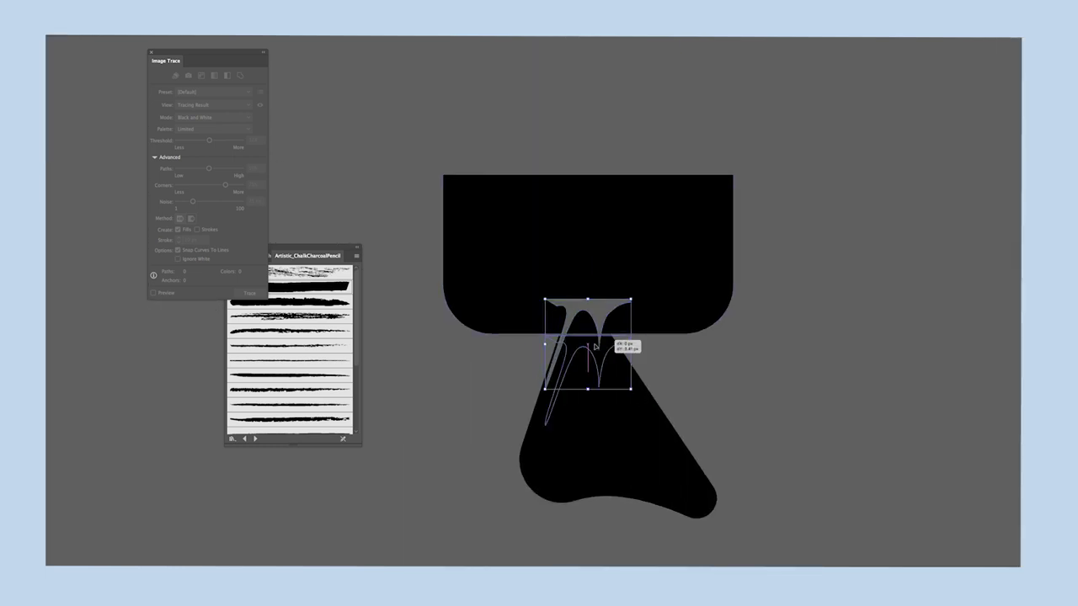
Fit a flipped copy of the crease shape onto the bottom twist so it separates the twist from the body.
right_click(337, 340)
click(282, 310)
scroll(421, 351, down, 3)
scroll(584, 332, up, 2)
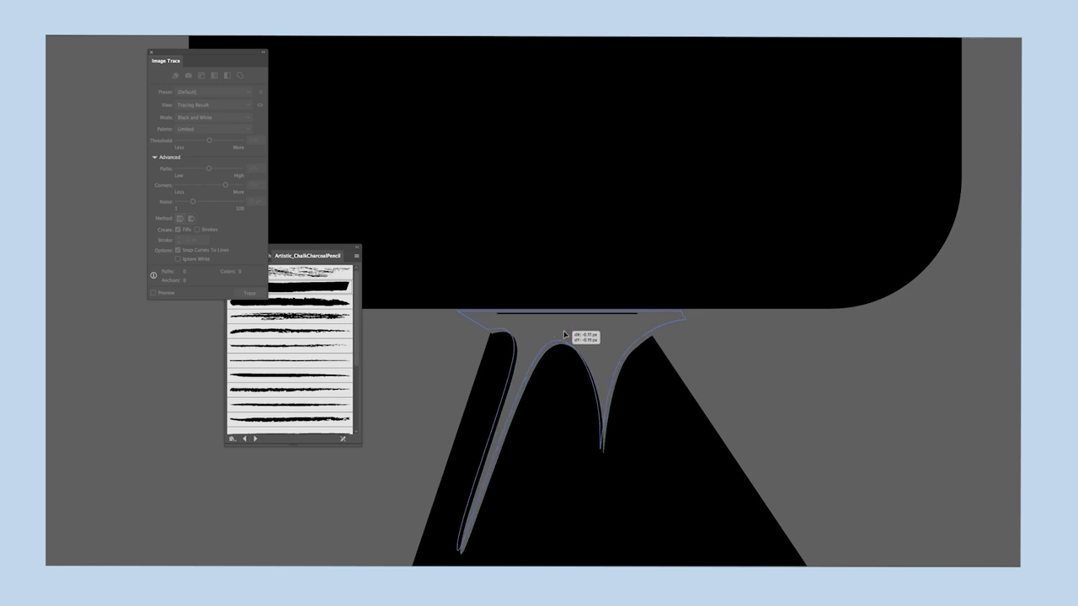
scroll(814, 281, down, 4)
scroll(544, 421, down, 5)
scroll(539, 421, up, 2)
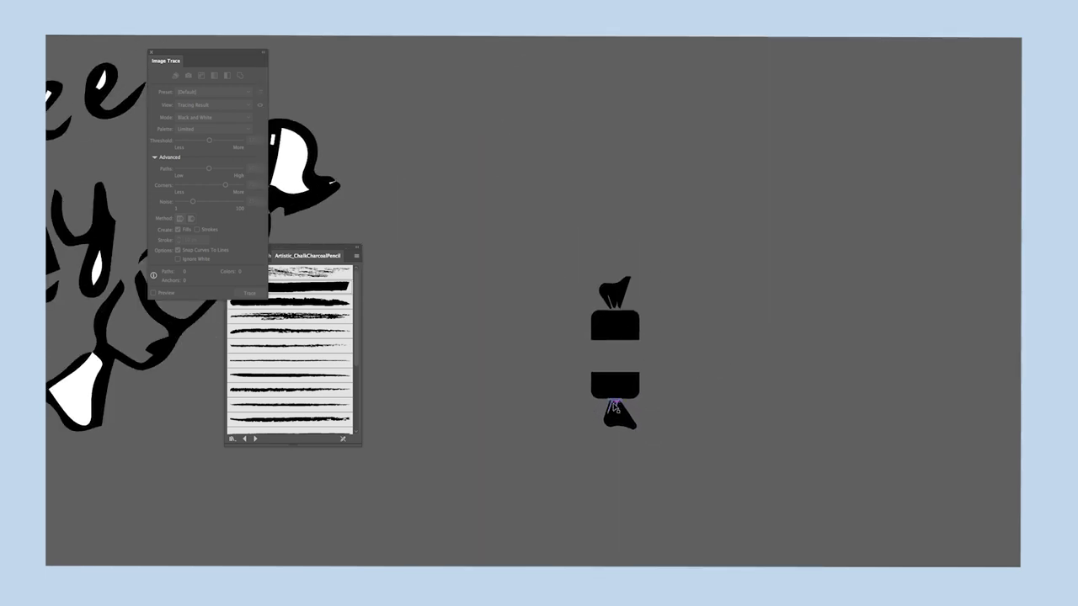
Reposition the spiked crease cut-out in the top twist to leave a gap above the candy body.
scroll(691, 315, up, 2)
click(632, 303)
scroll(709, 330, up, 5)
click(645, 356)
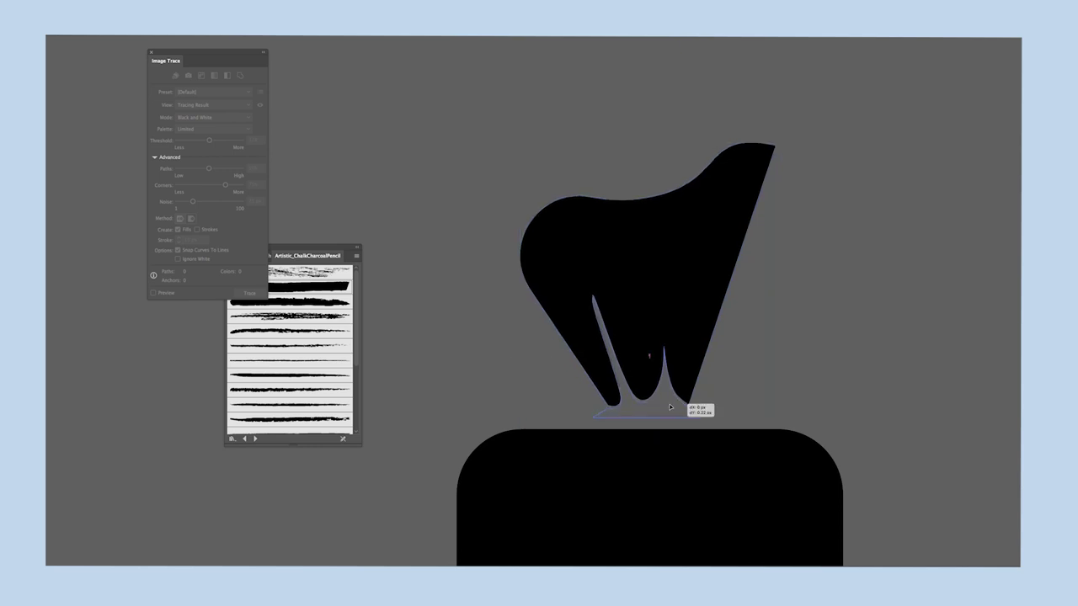
click(850, 330)
Set the white FREE in the black circle in Azo Sans and add a copy reading CANDY beneath the tilted candy.
scroll(713, 335, down, 5)
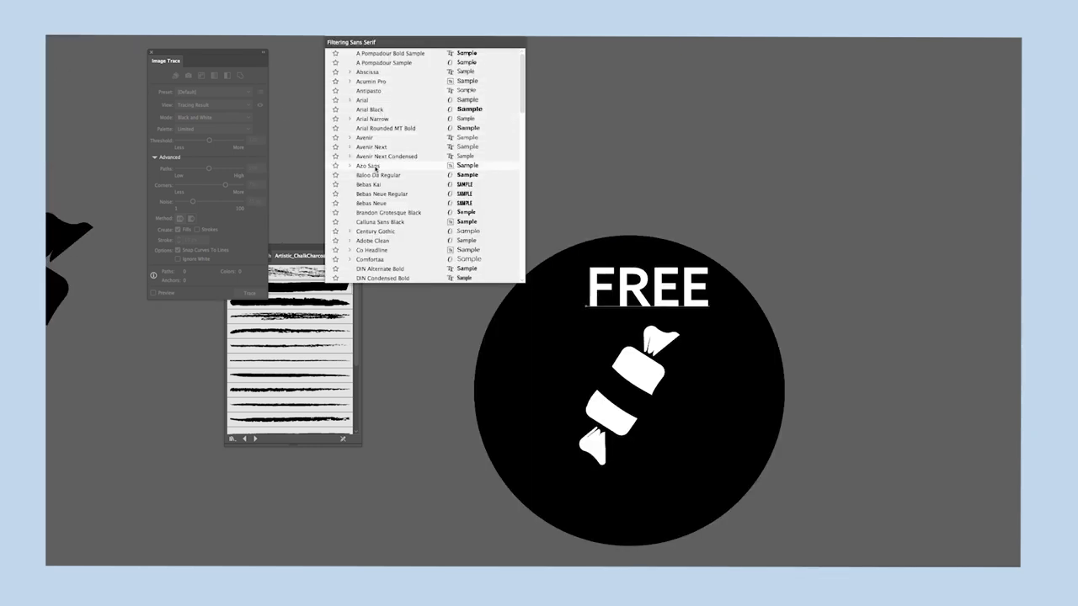
click(376, 167)
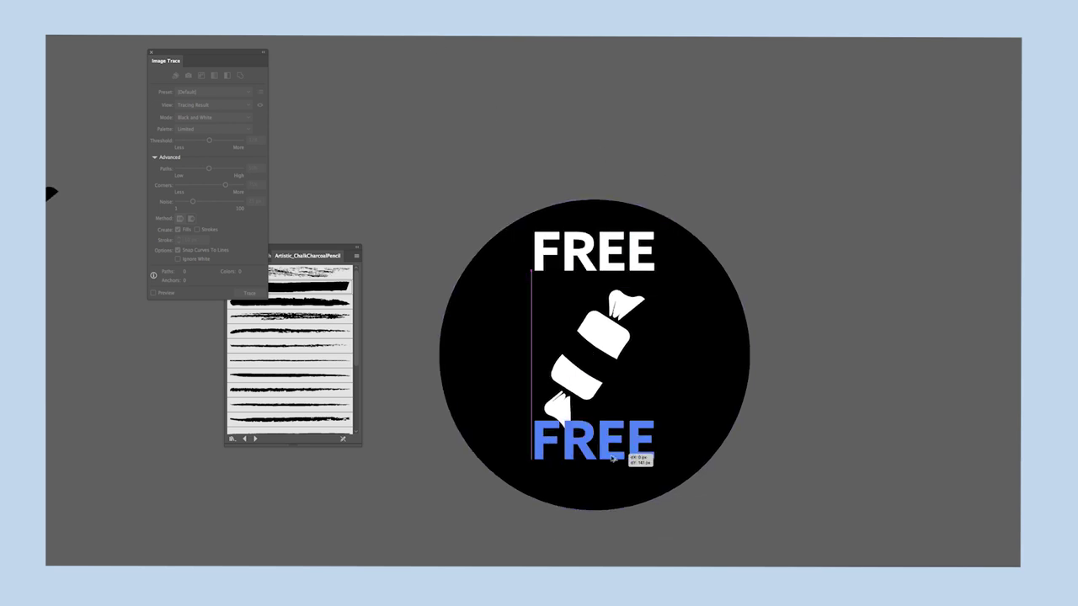
text(C)
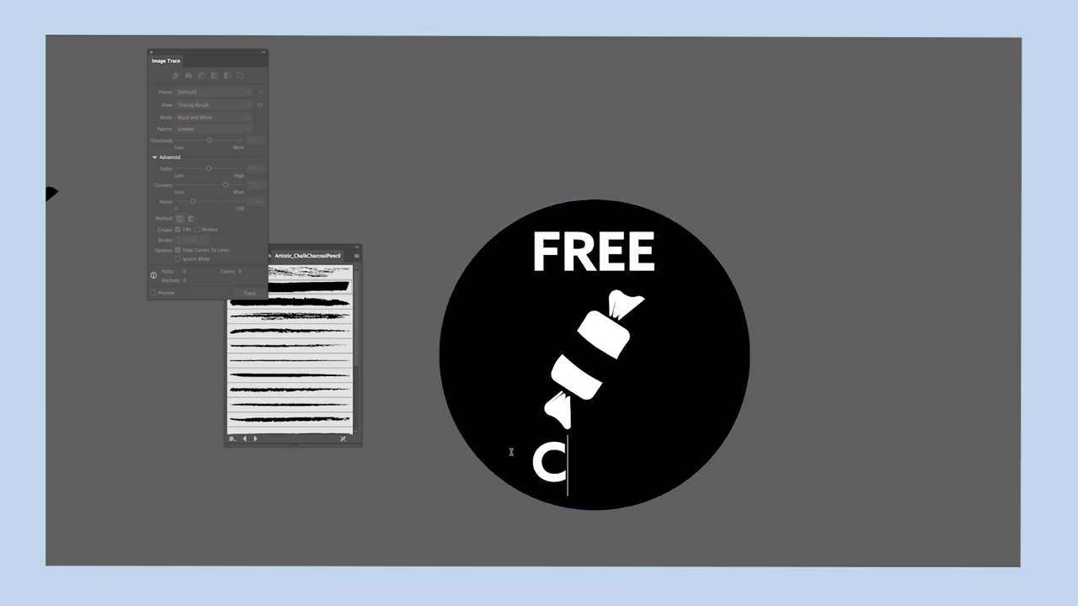
text(ANDY)
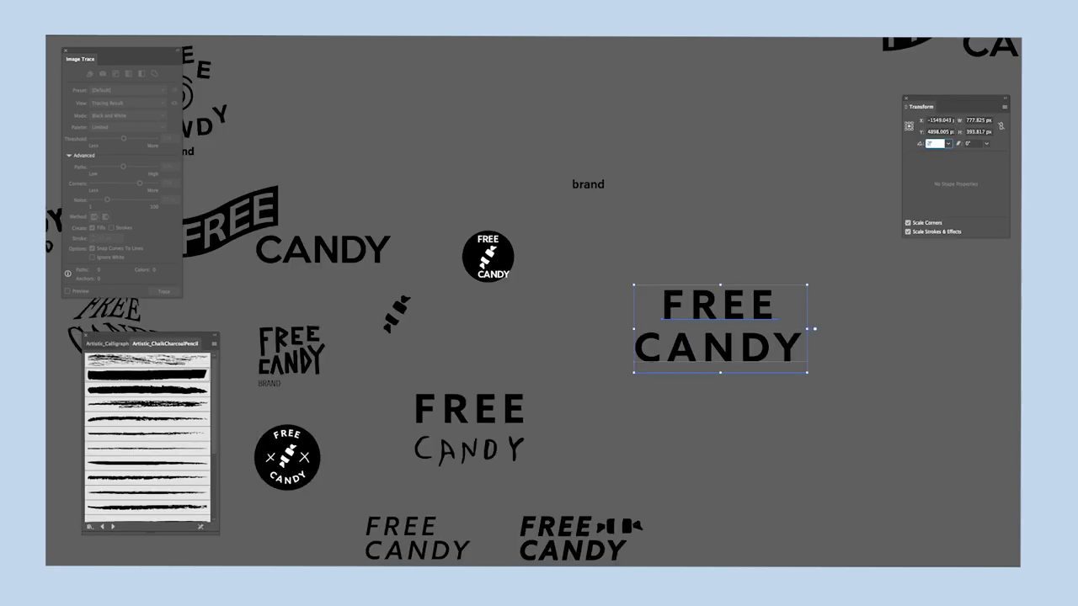
Set the rotation of the bold FREE CANDY text to 0° and expand the slanted FREE CANDY copy into editable outlines.
text(0)
key(Return)
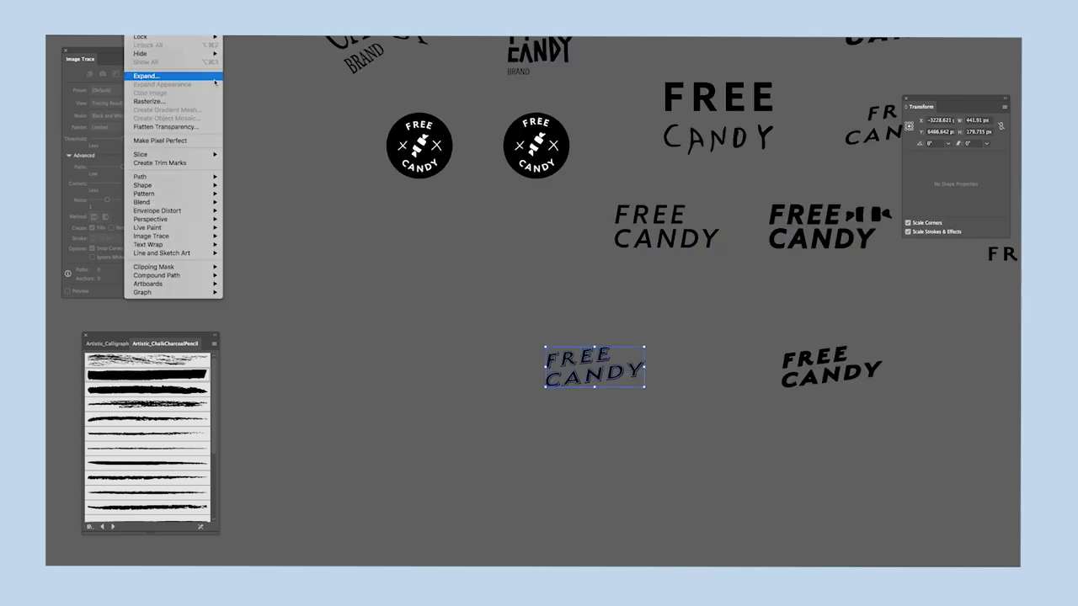
click(147, 76)
click(631, 298)
Raise the top edges of the two Es in the slanted FREE slightly to refine the outlined lettering.
drag(637, 300, 603, 295)
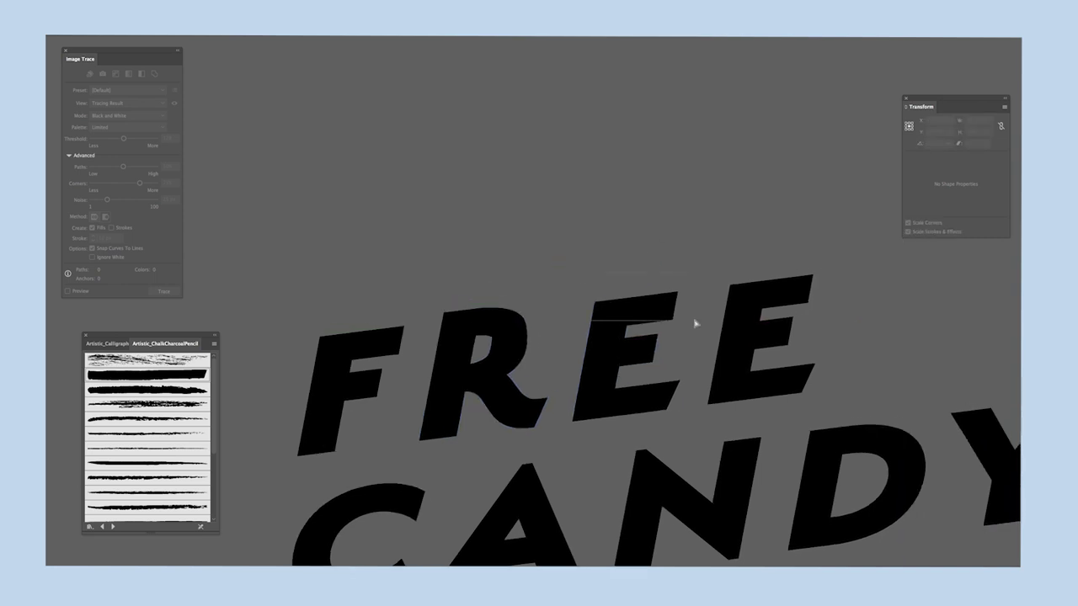
mouse_move(811, 303)
mouse_down()
mouse_move(821, 310)
mouse_move(810, 299)
mouse_up()
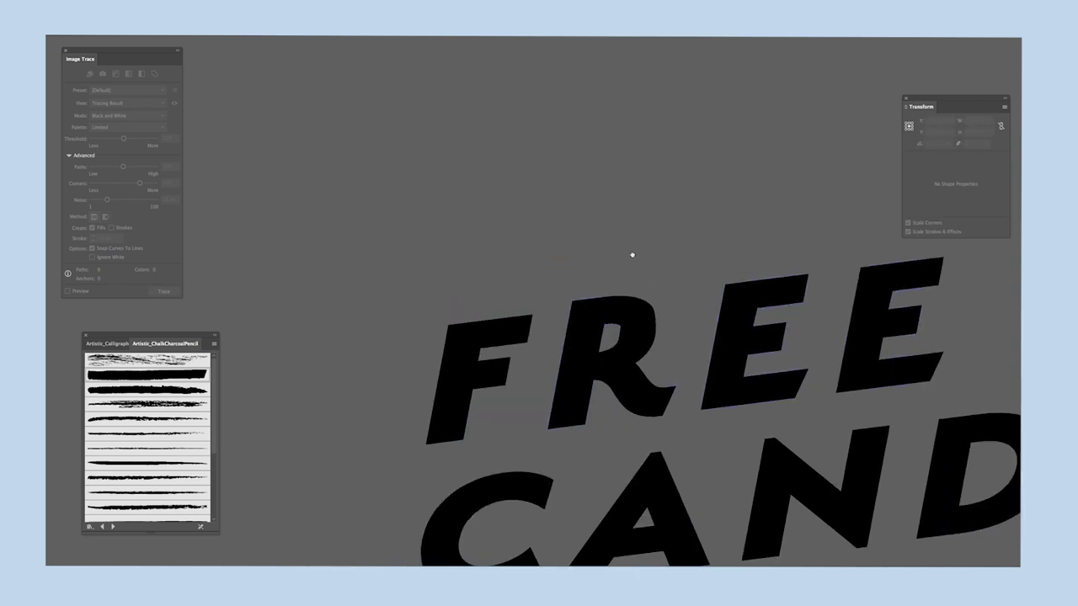
click(592, 328)
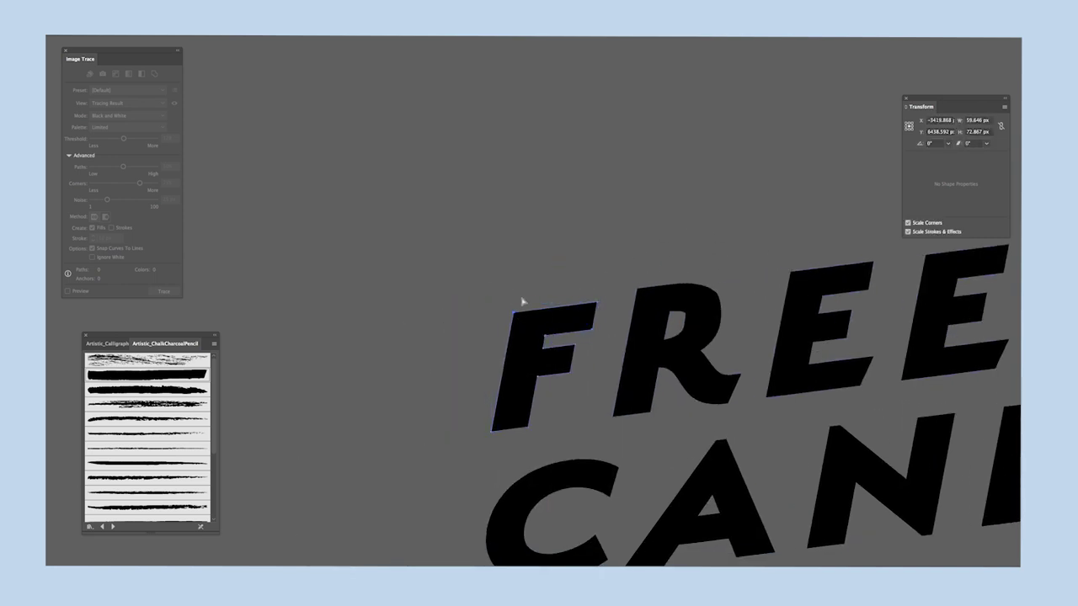
Draw a closed, stepped banner shape around the slanted FREE CANDY with the Pen tool and combine it with the lettering as a compound path.
scroll(596, 261, down, 5)
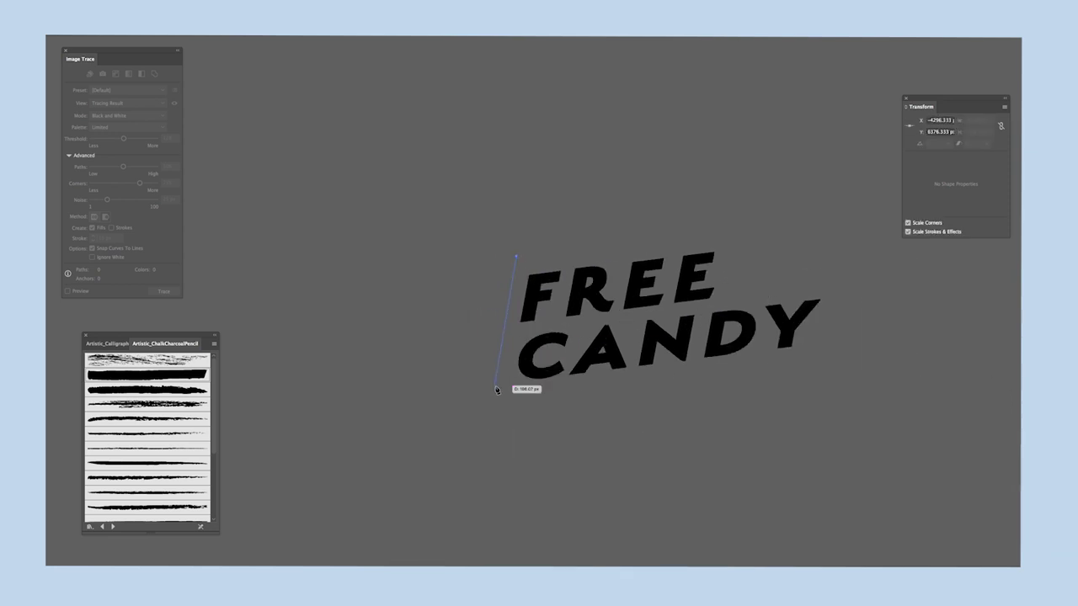
click(497, 408)
scroll(496, 408, right, 2)
click(800, 372)
click(798, 285)
click(682, 295)
click(685, 234)
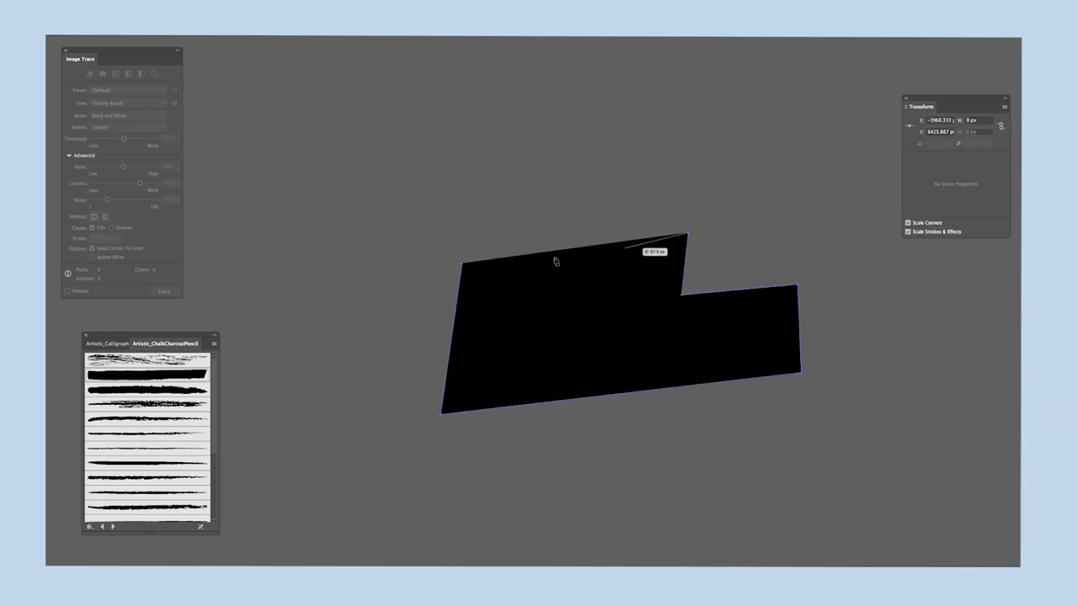
key(ctrl+a)
key(ctrl+8)
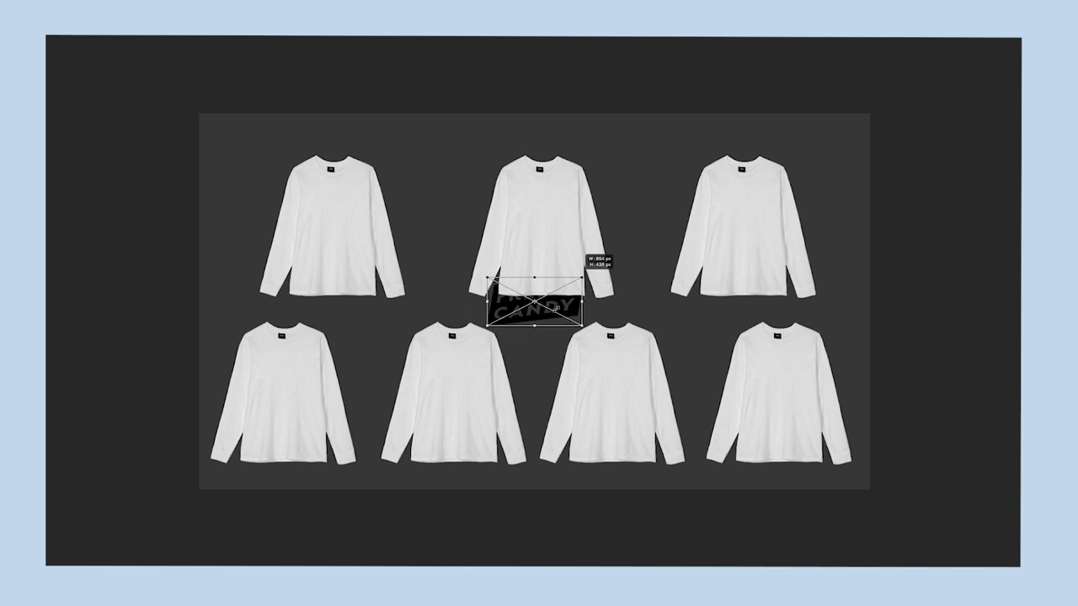
In the Photoshop shirt mockup, place the banner logo on the first shirt and the angular FREE CANDY BRAND logo, pasted as pixels, on the second.
drag(556, 309, 347, 195)
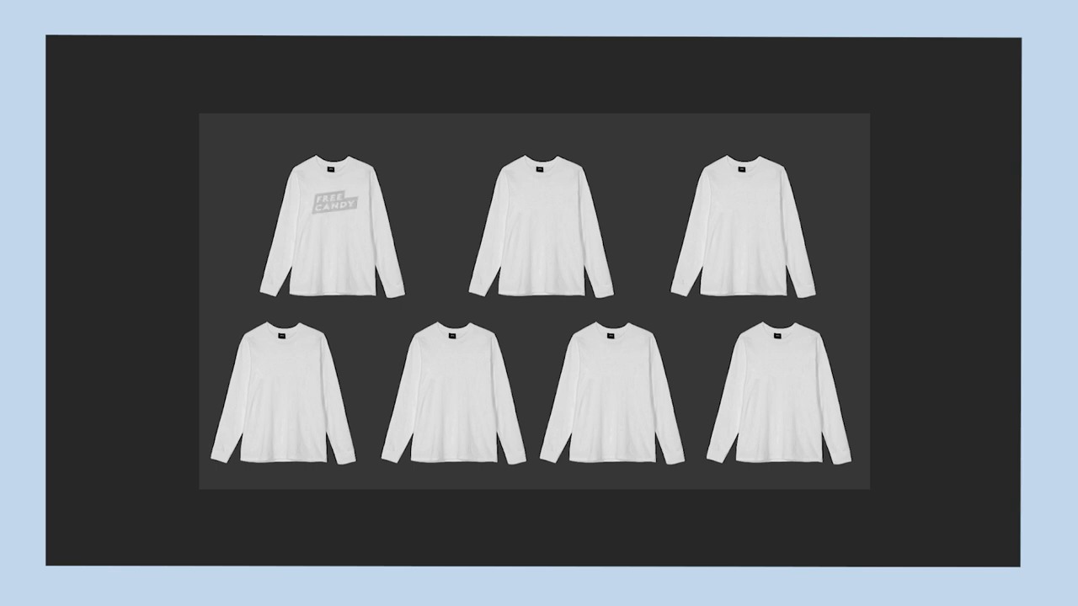
key(ctrl+v)
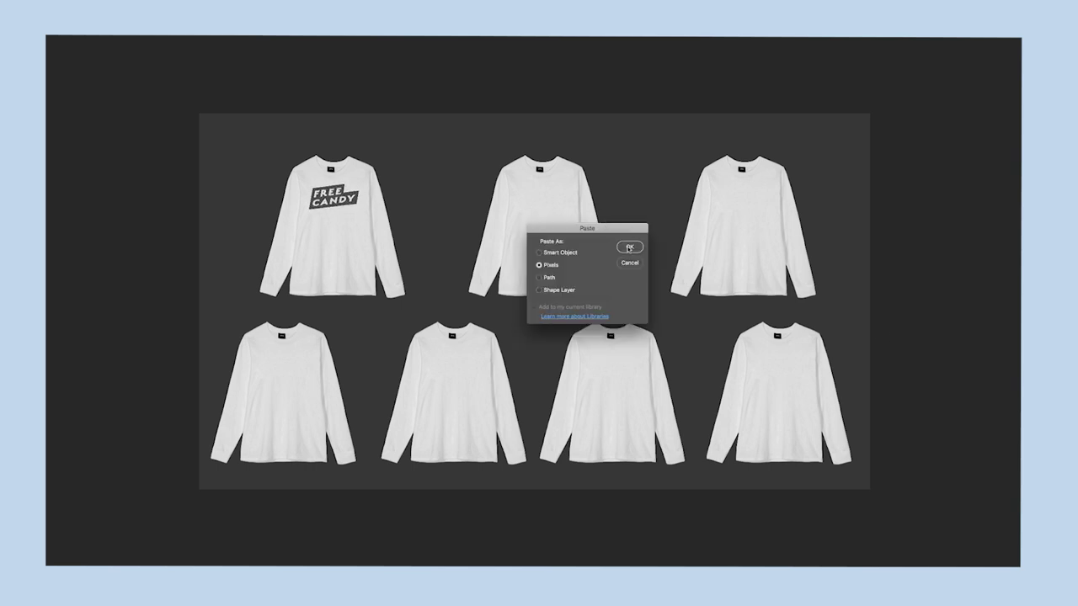
key(Return)
drag(534, 302, 544, 208)
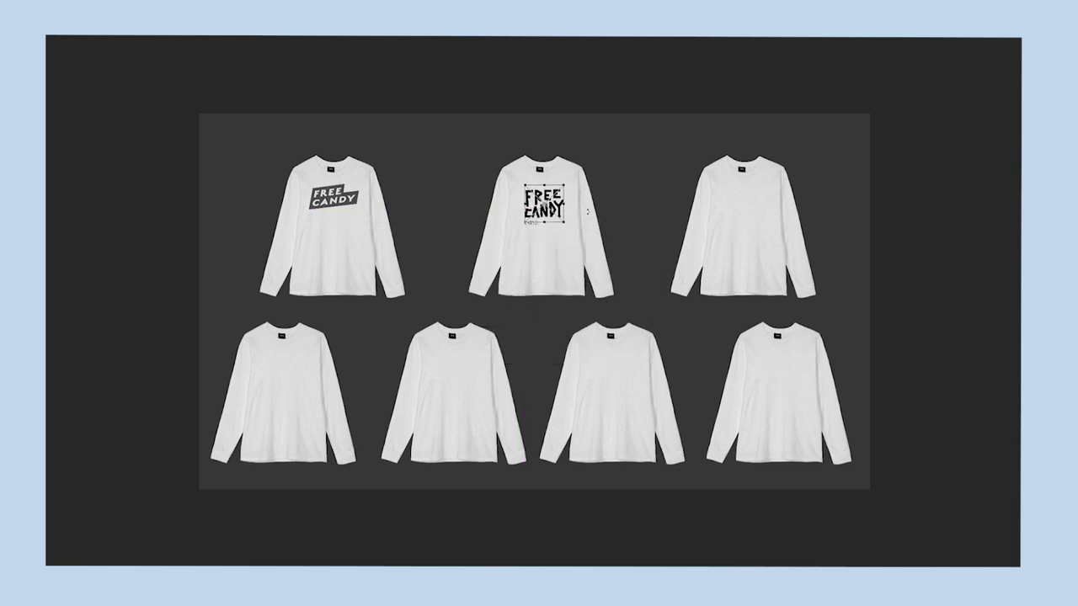
key(ctrl+plus)
key(Return)
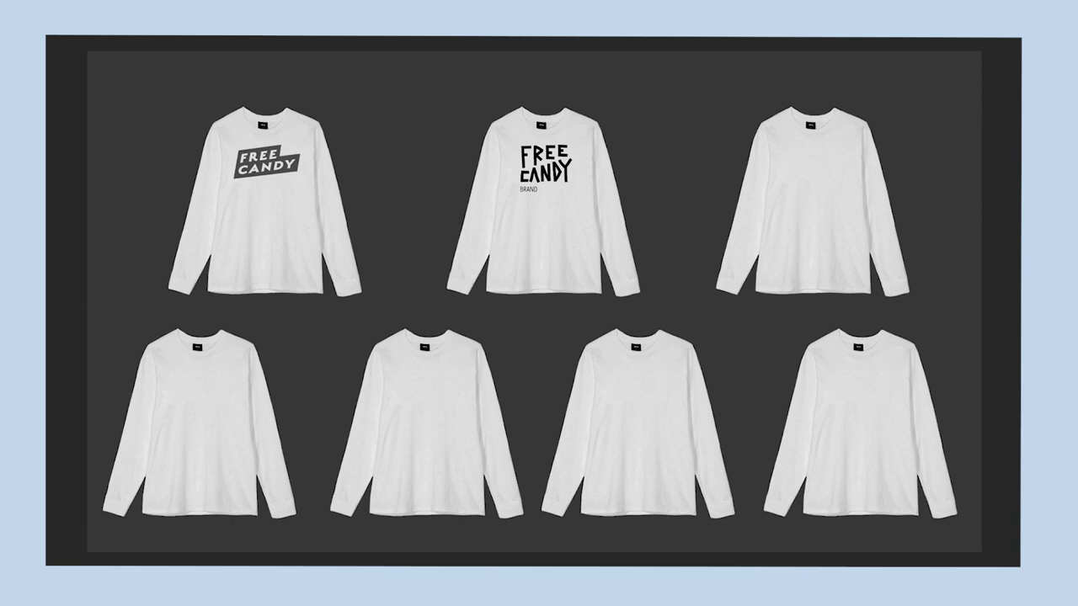
Place the swirl FREE CANDY BRAND logo on the chest of the third shirt in the upper row.
key(ctrl+plus)
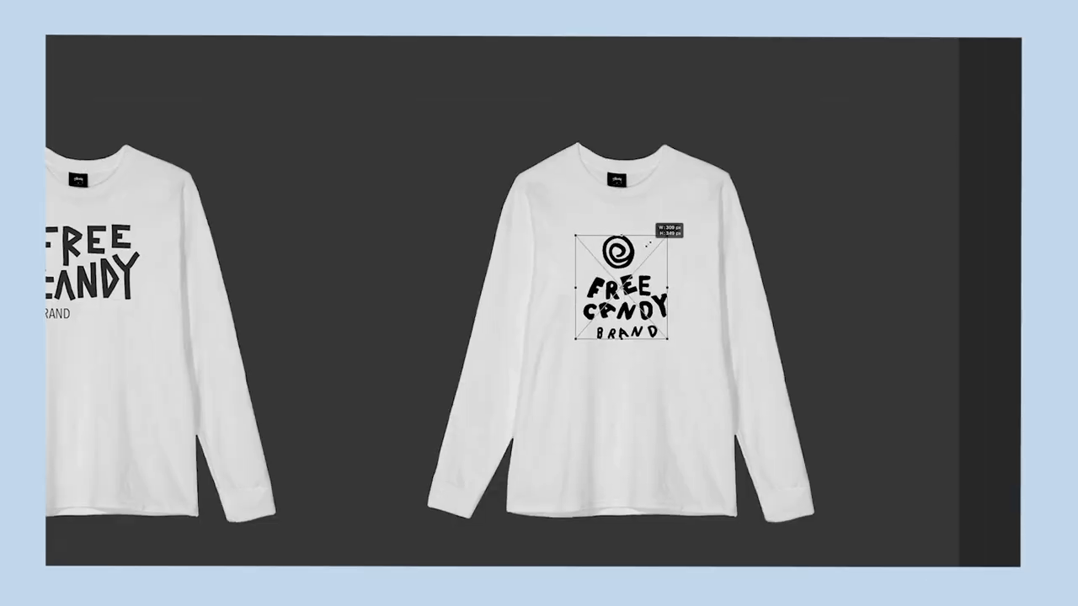